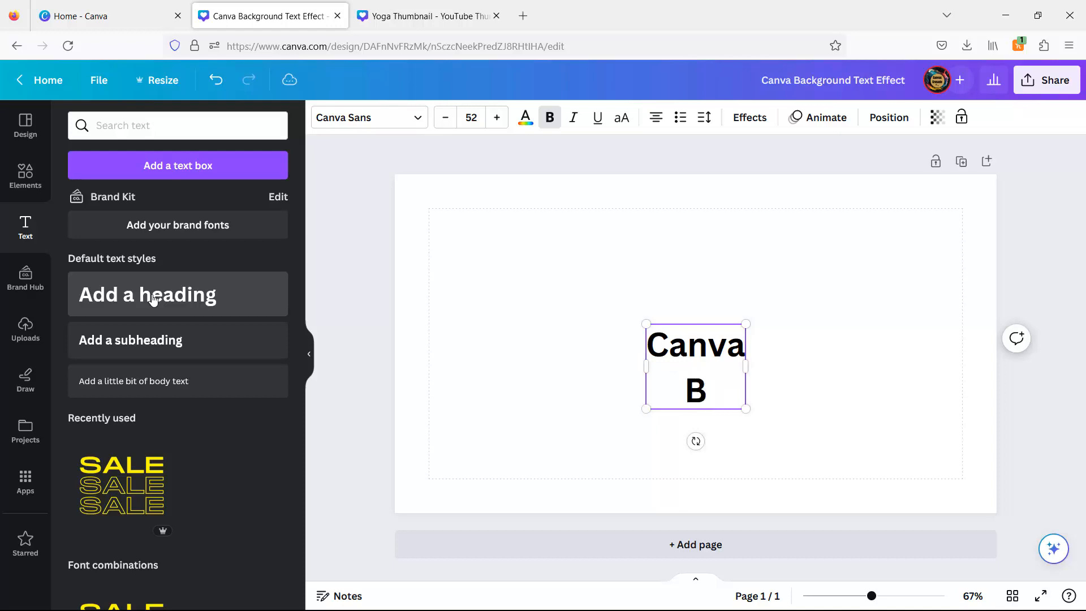
- Finish typing the heading "Canva Background Text Effect" and align it to the middle of the page
type("ackground Text ")
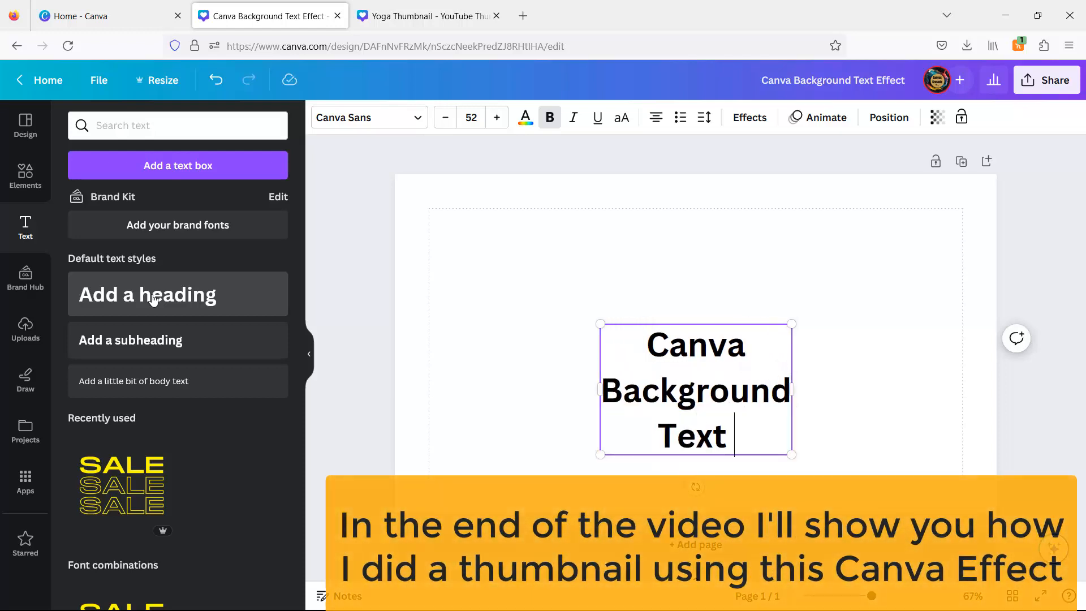
type("Effect")
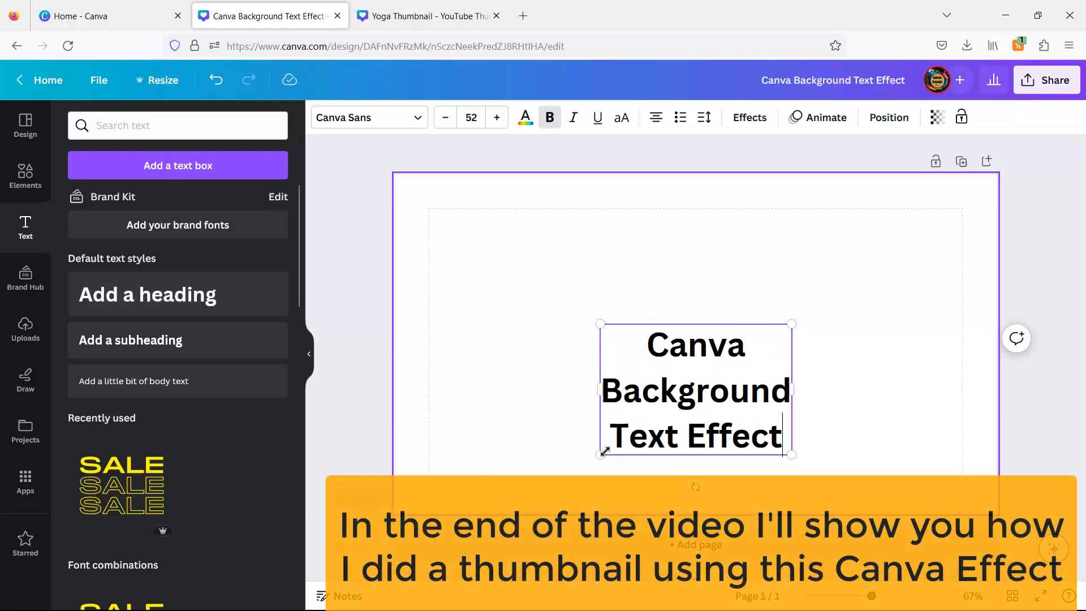
left_click(900, 119)
left_click(86, 274)
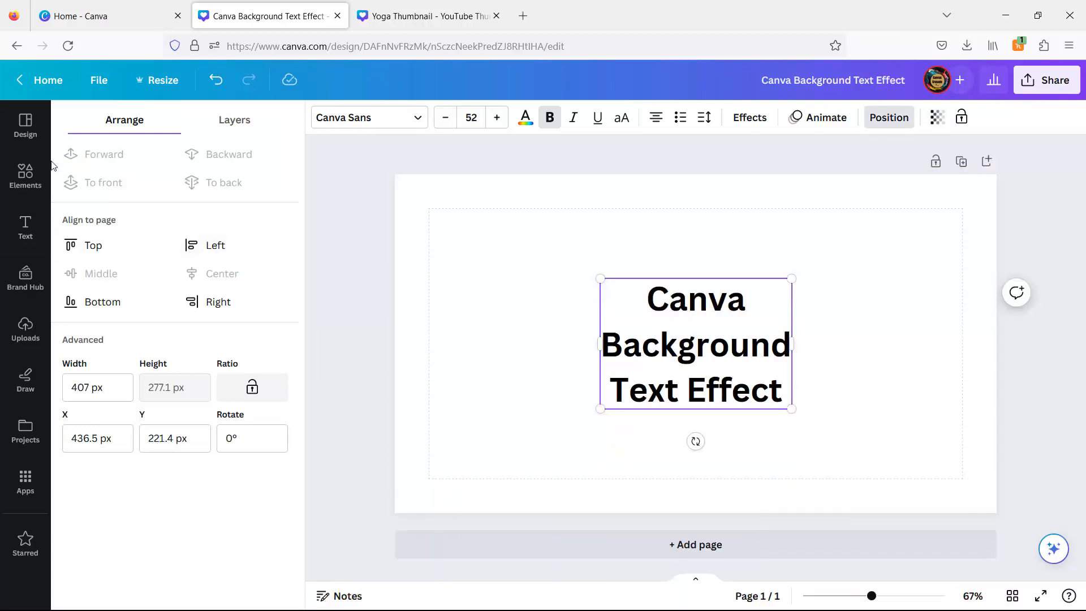
- Apply the Background text effect to the heading and set its colour to pink
left_click(748, 118)
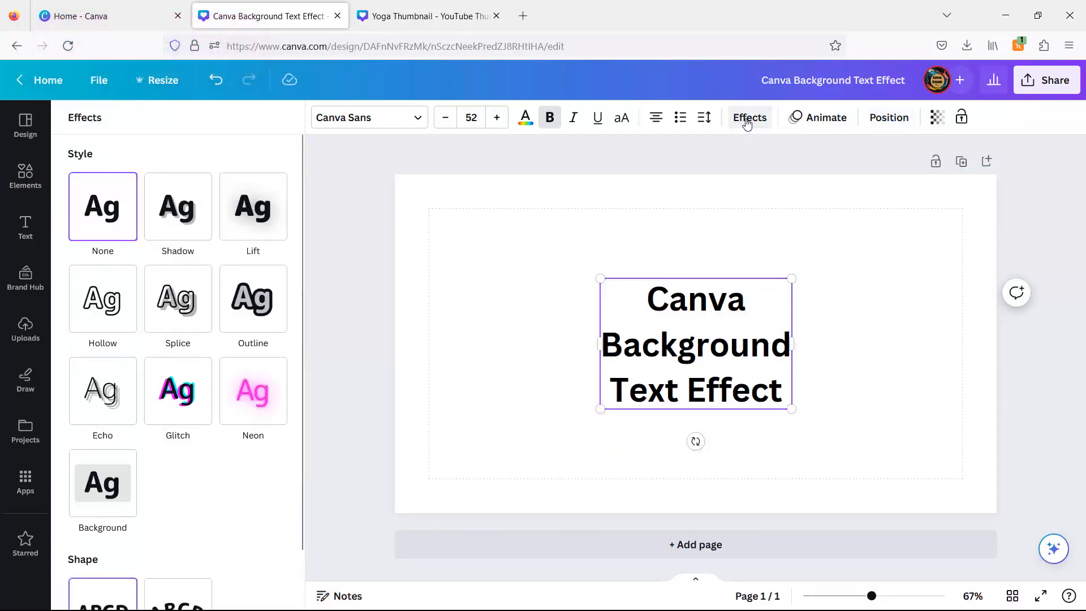
left_click(102, 482)
scroll(244, 458, "down", 4)
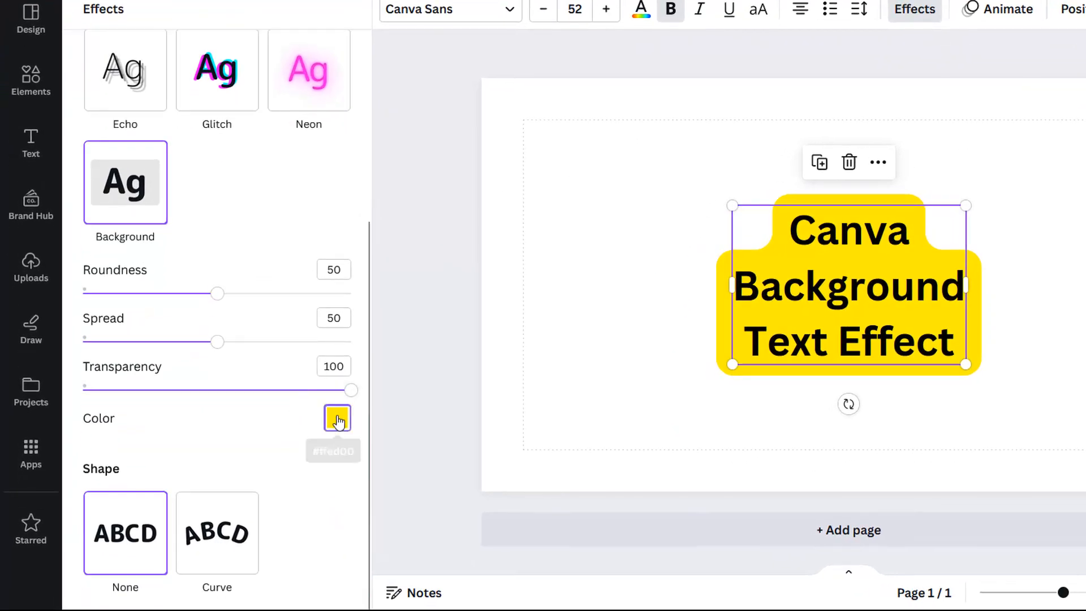
left_click(338, 421)
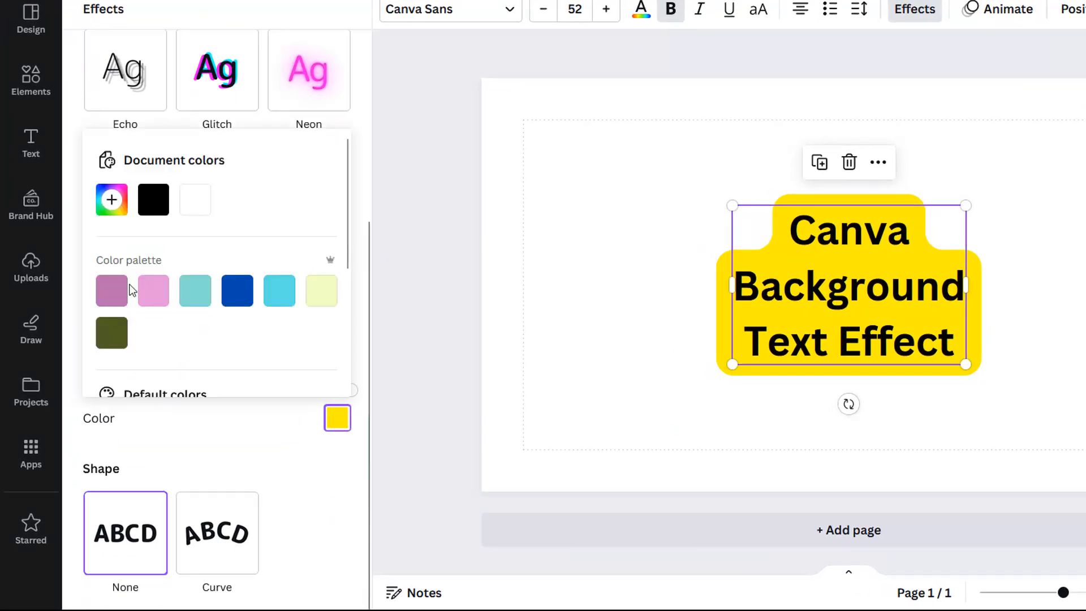
left_click(153, 291)
left_click(278, 450)
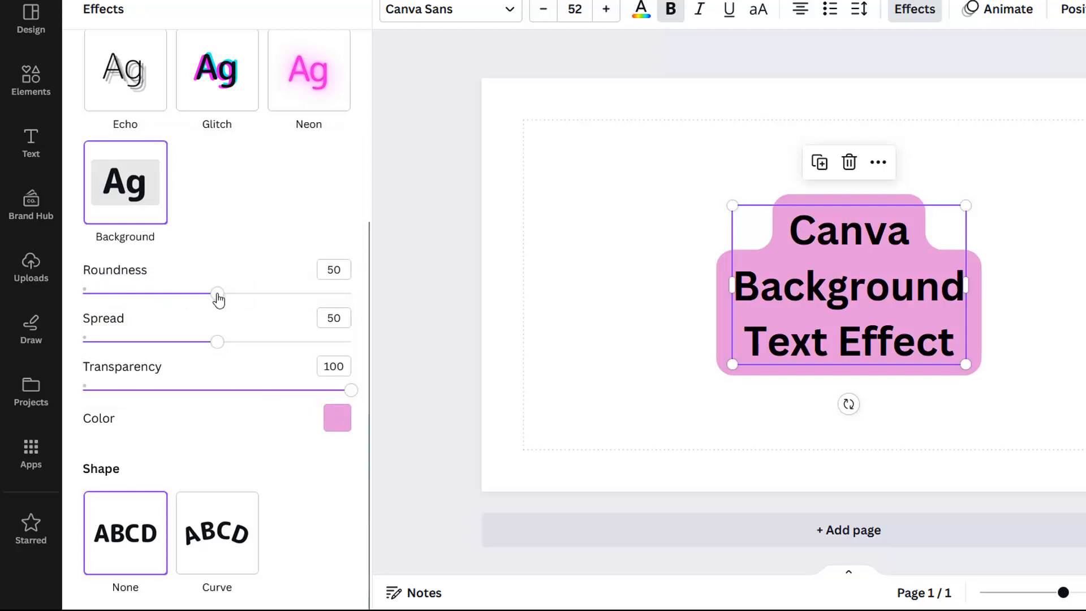
- Adjust the background effect's sliders, setting Spread to 54
left_click_drag(192, 298, 230, 298)
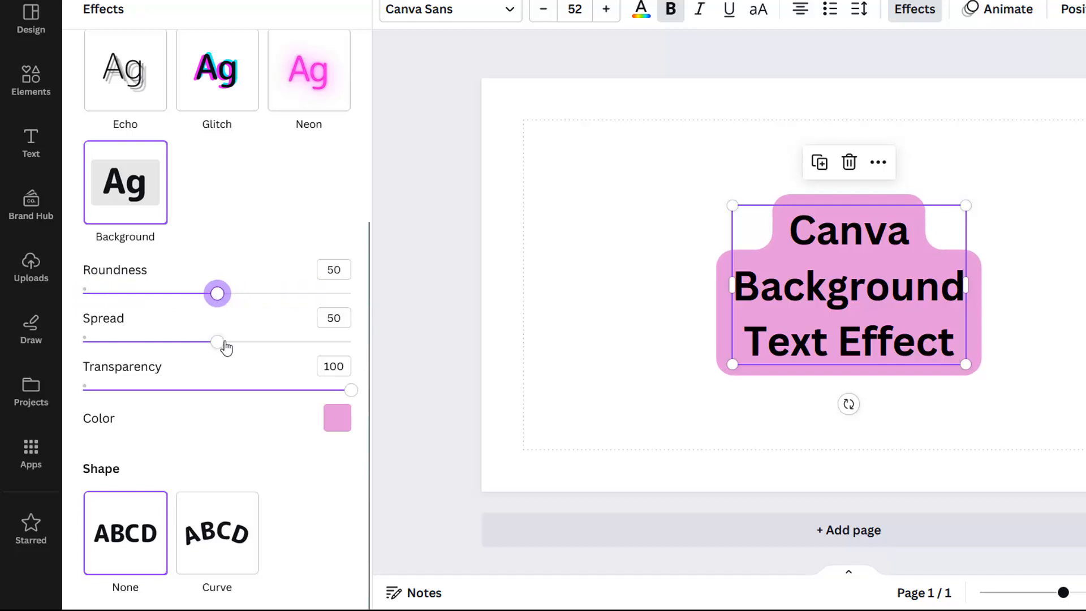
mouse_move(225, 345)
left_mouse_down()
mouse_move(131, 343)
mouse_move(371, 340)
mouse_move(232, 345)
left_mouse_up()
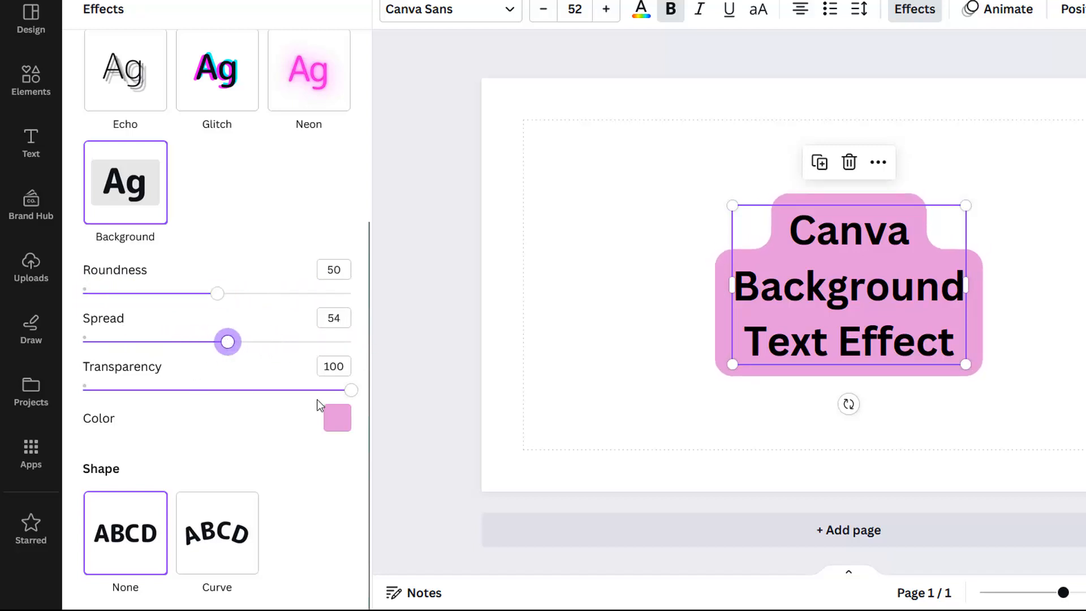
left_click_drag(316, 405, 369, 398)
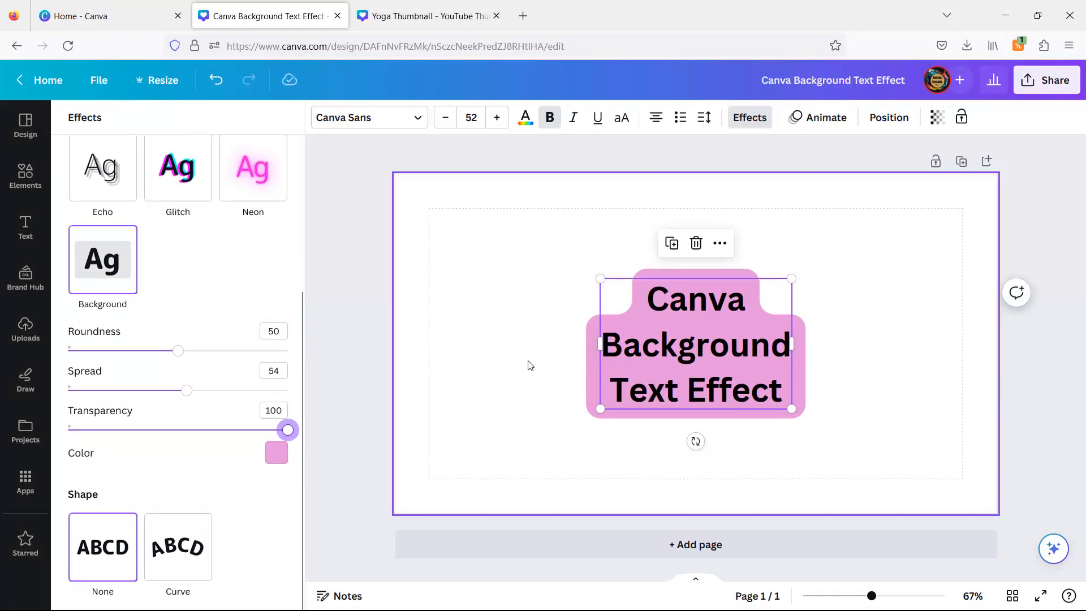
- Deselect the heading and add a second blank page
left_click(531, 365)
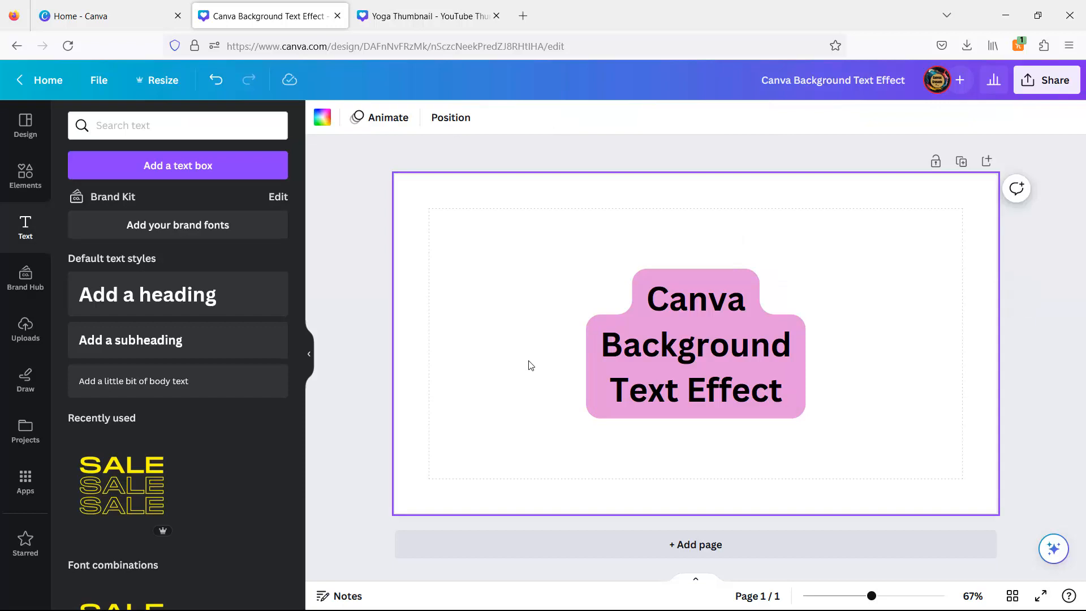
left_click(668, 552)
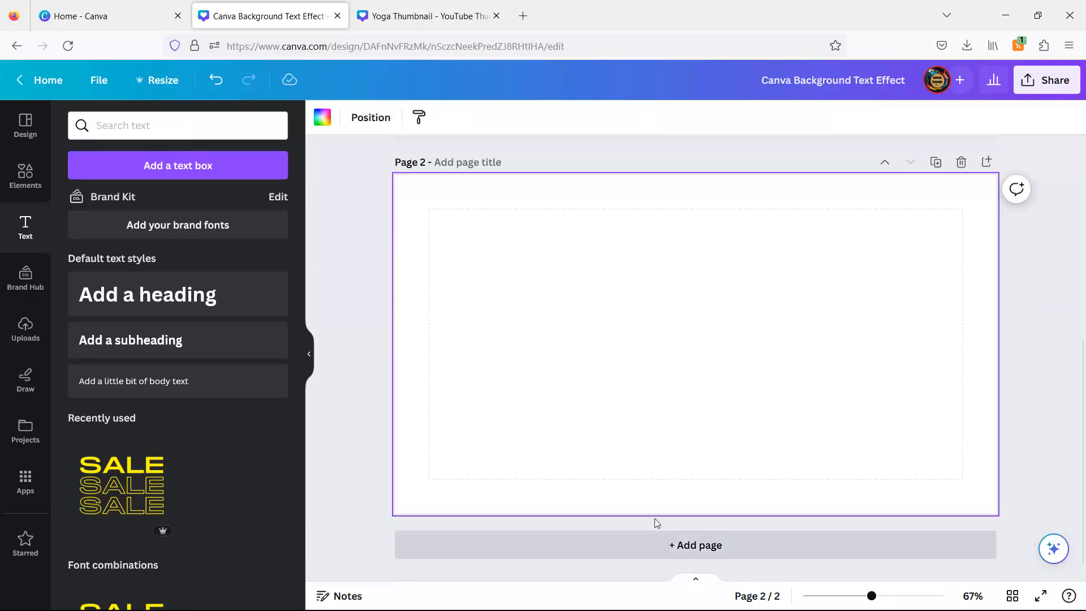
- Add a heading reading "Background" on page 2 and move it near the top of the page
left_click(191, 301)
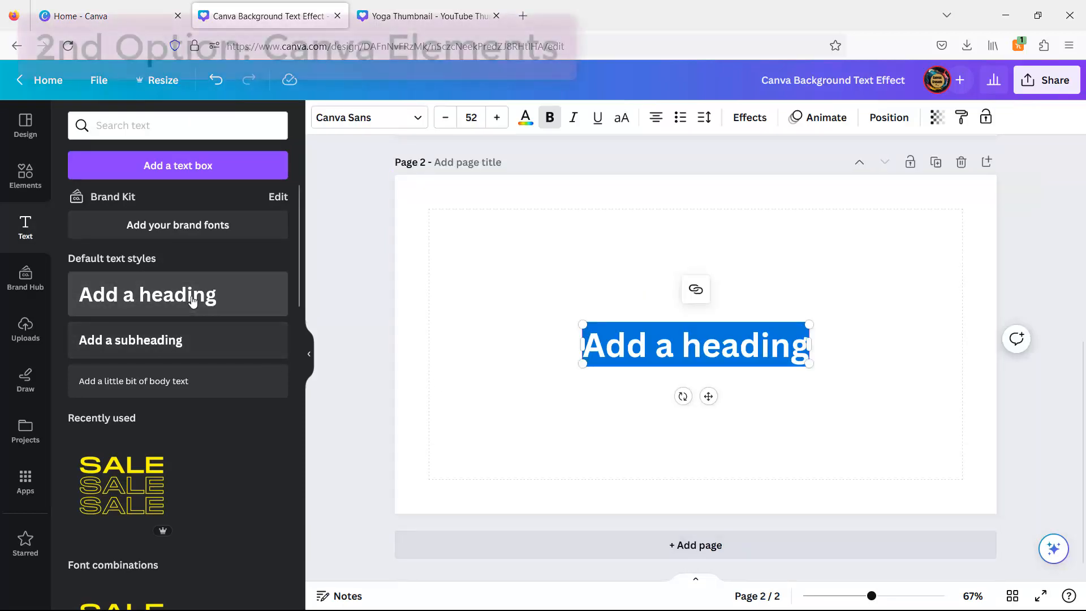
type("Background")
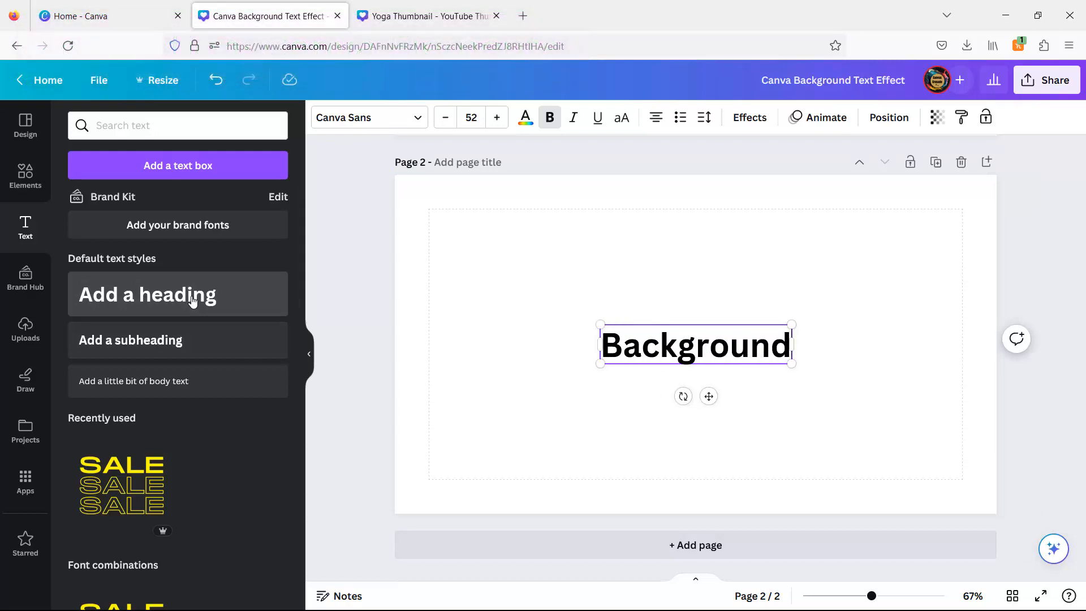
left_click_drag(709, 396, 707, 314)
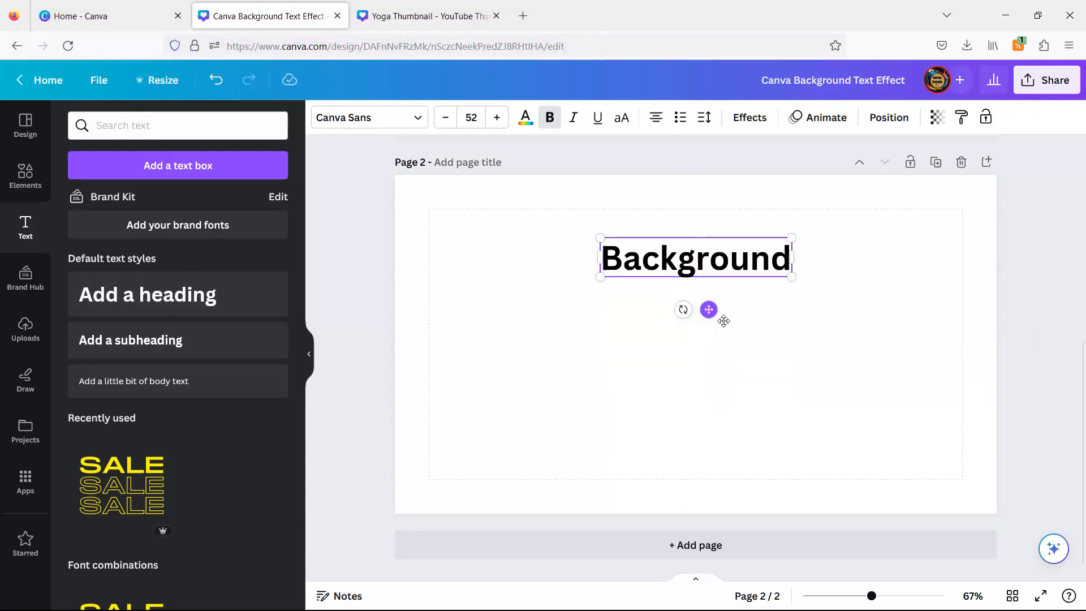
left_click(789, 336)
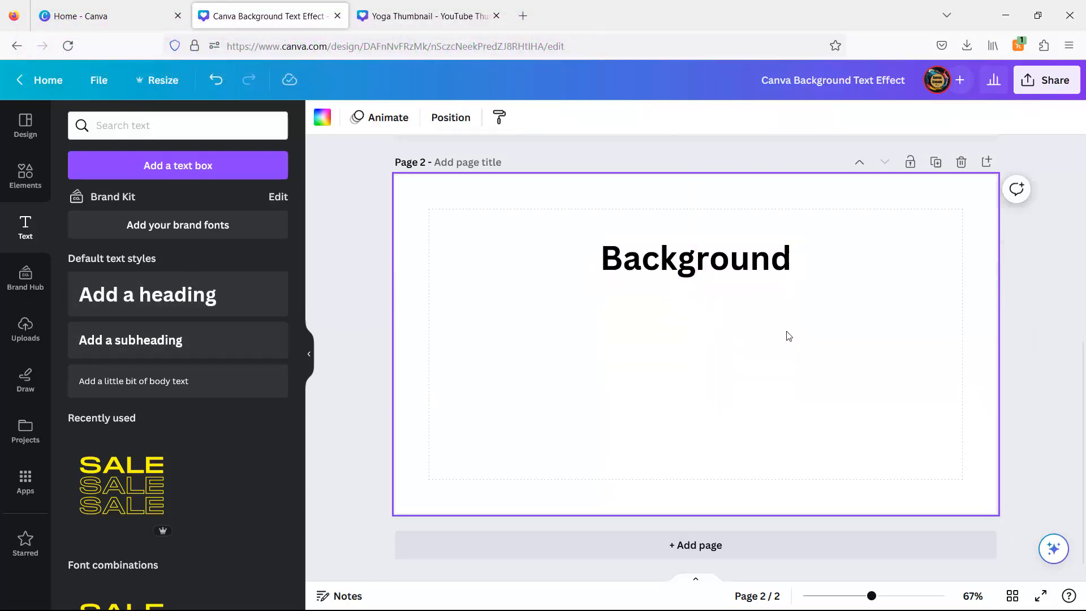
- Search elements for "background text box" and place a brush-stroke graphic behind the Background heading
left_click(25, 177)
left_click(147, 123)
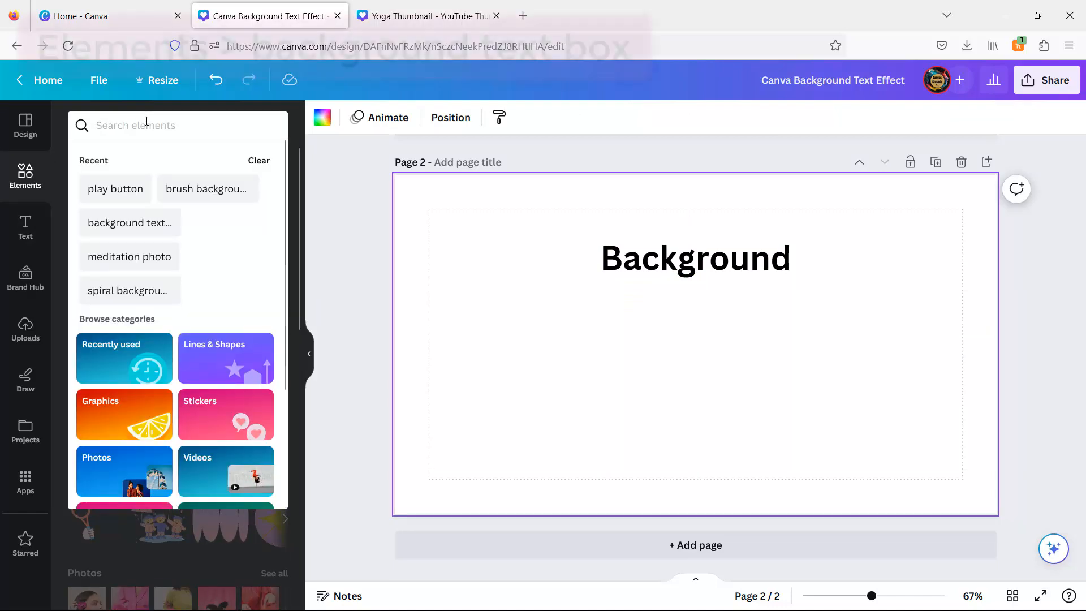
type("bac")
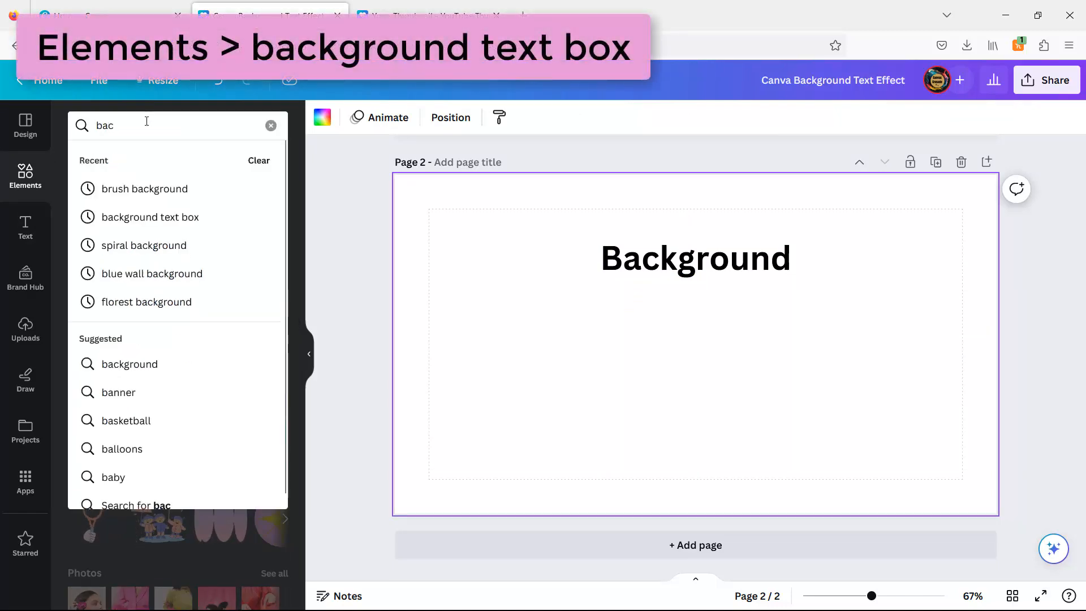
type("kground text")
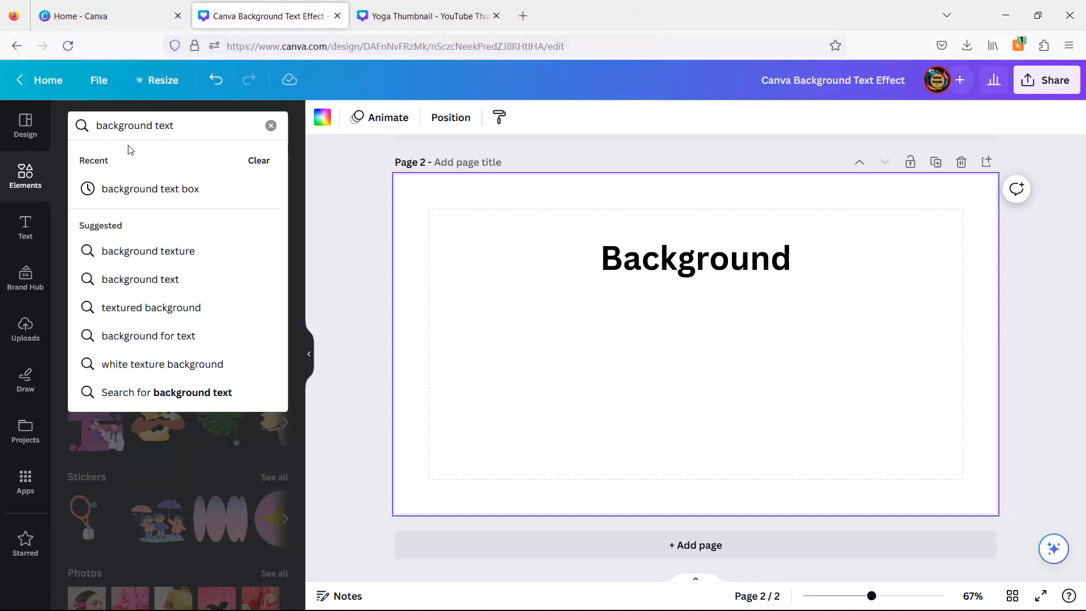
left_click(115, 192)
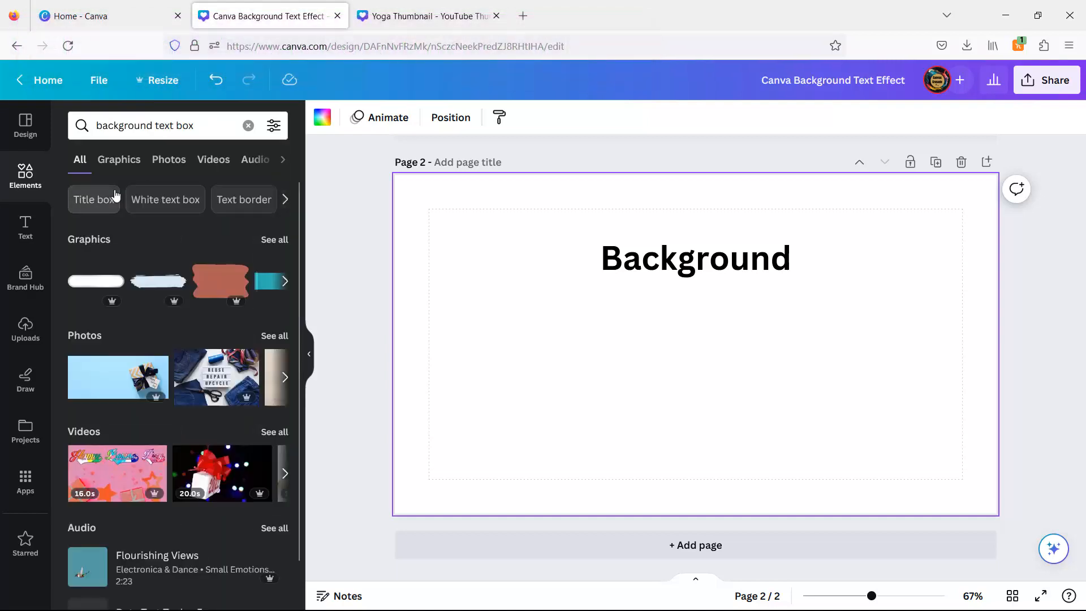
left_click(281, 243)
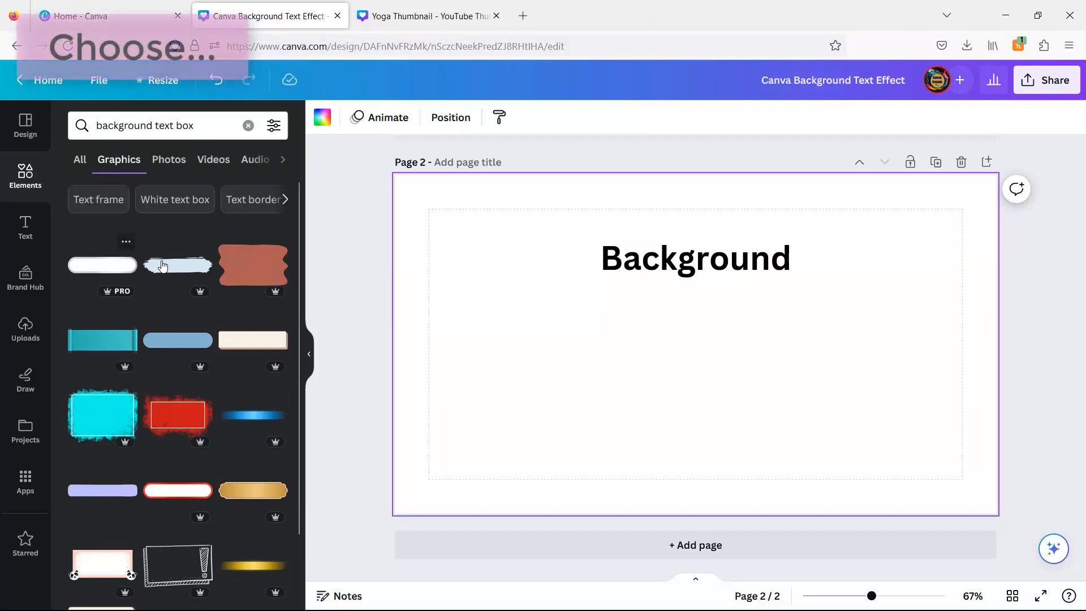
left_click(180, 266)
mouse_move(782, 347)
left_mouse_down()
mouse_move(775, 260)
mouse_move(838, 289)
mouse_move(790, 281)
left_mouse_up()
- Recolor the brush-stroke graphic red
left_click(322, 119)
left_click(198, 317)
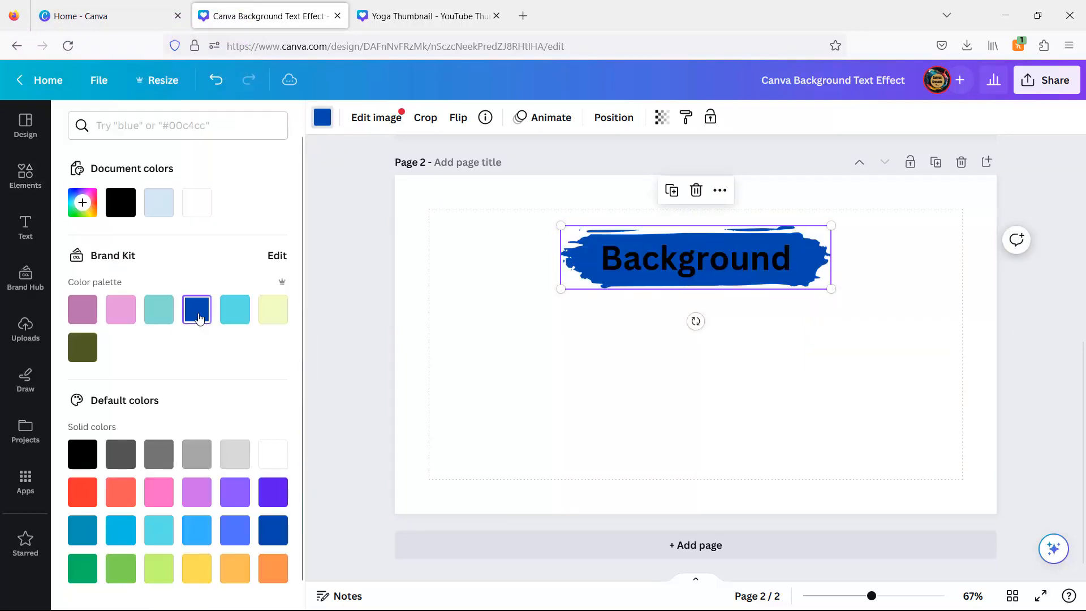
left_click(247, 314)
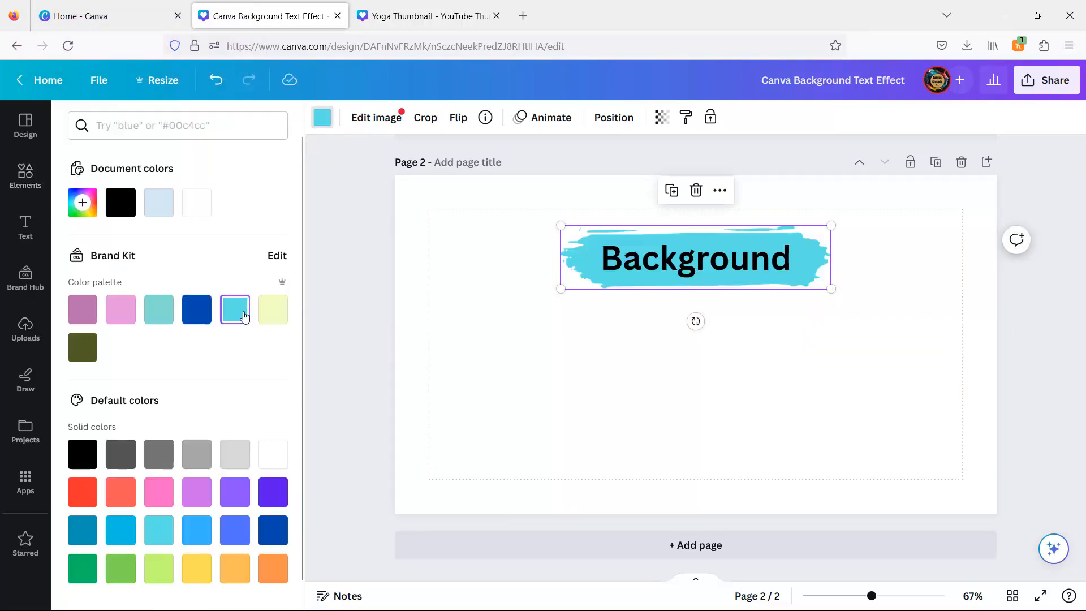
left_click(88, 497)
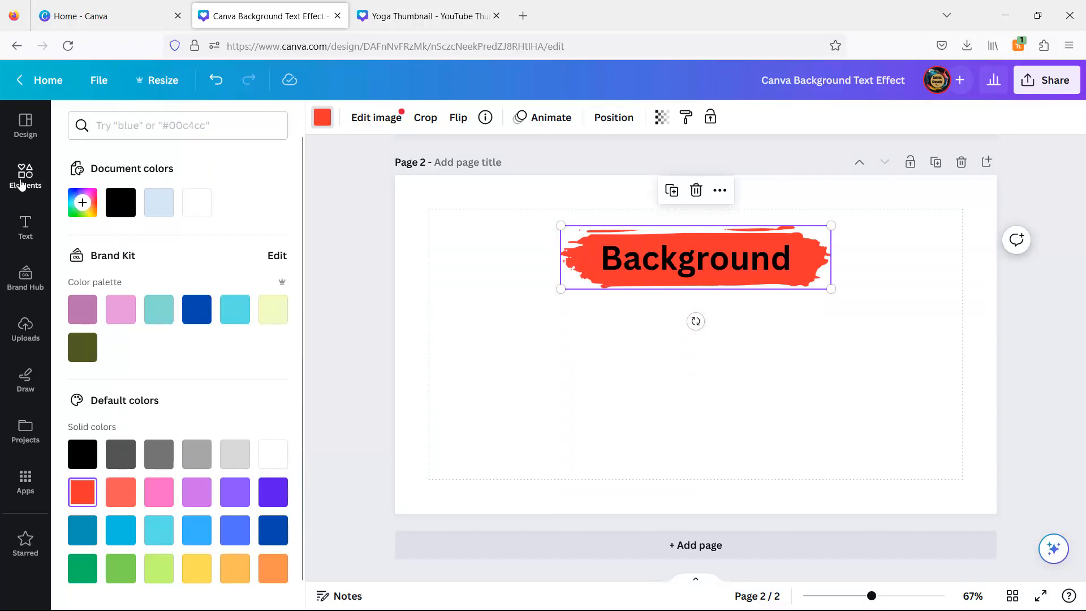
left_click(22, 182)
left_click(449, 279)
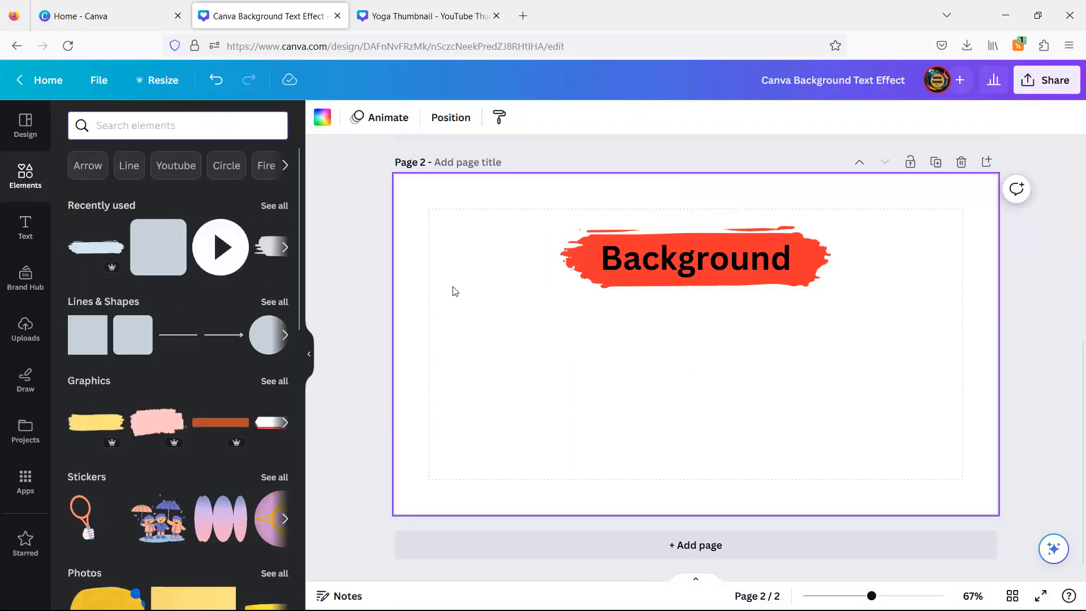
- Add a second heading reading "Text Effect" below the Background heading
left_click(26, 226)
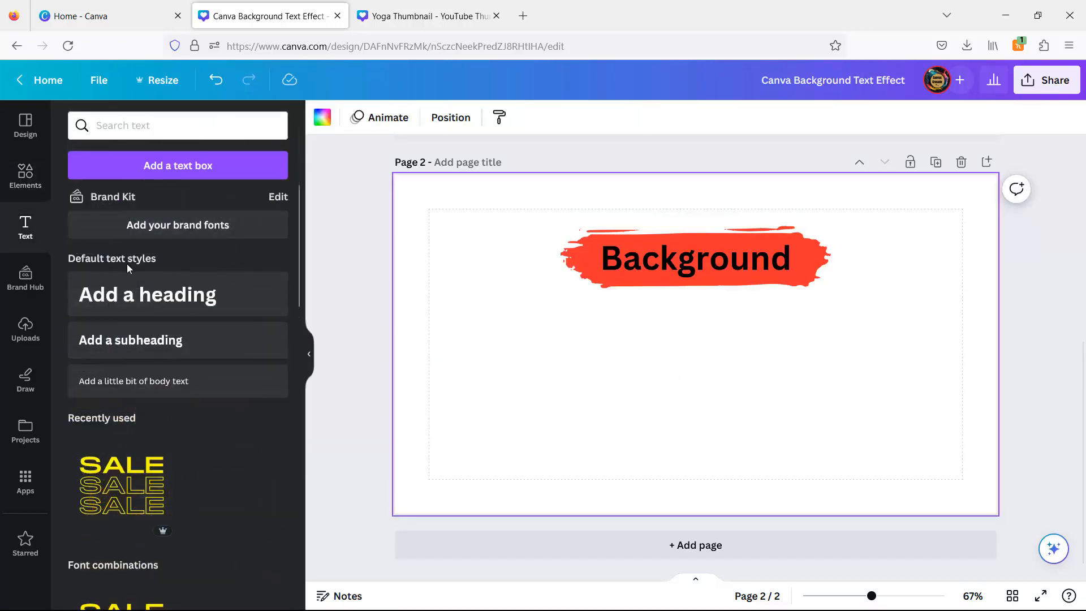
left_click(170, 301)
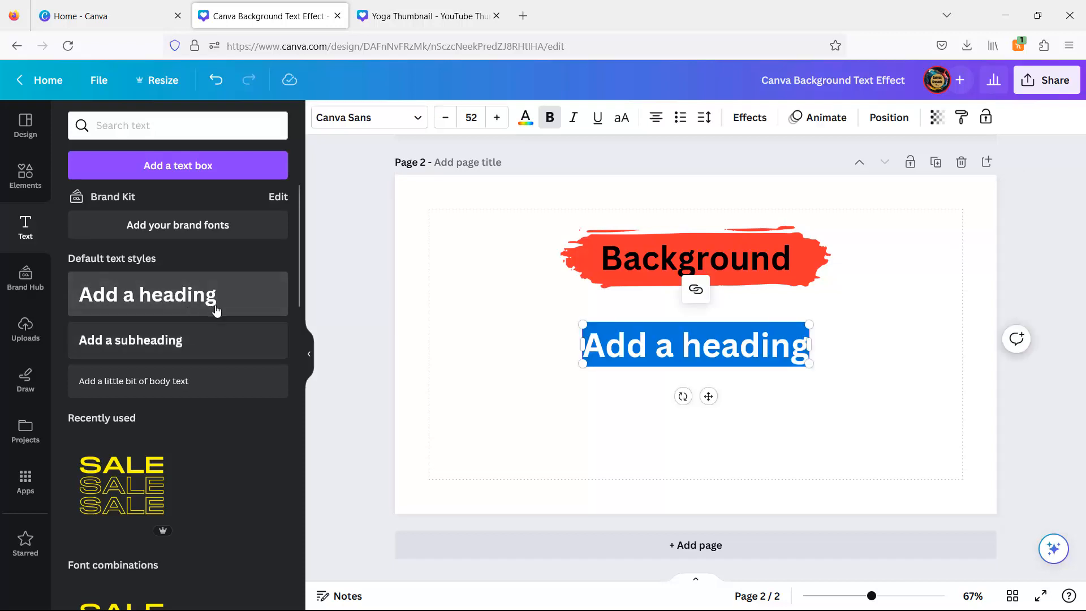
type("Text")
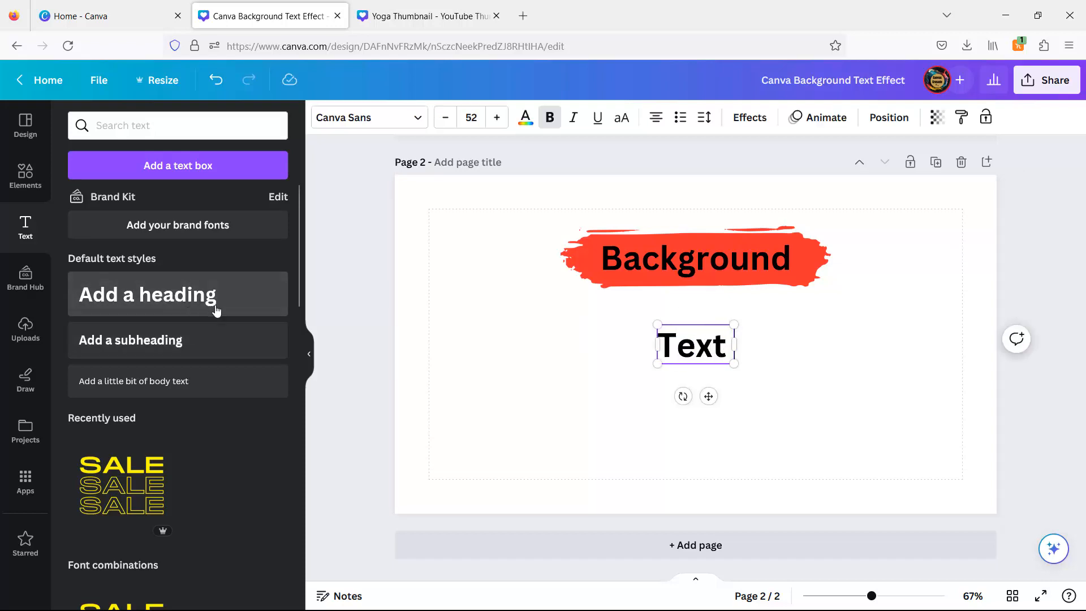
type(" Effect")
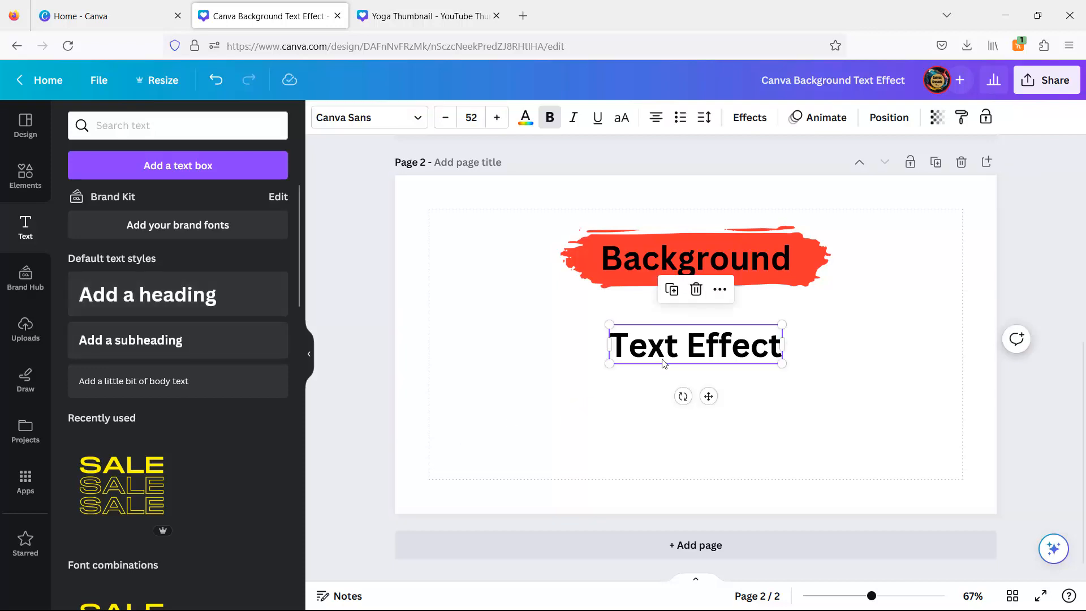
left_click(590, 384)
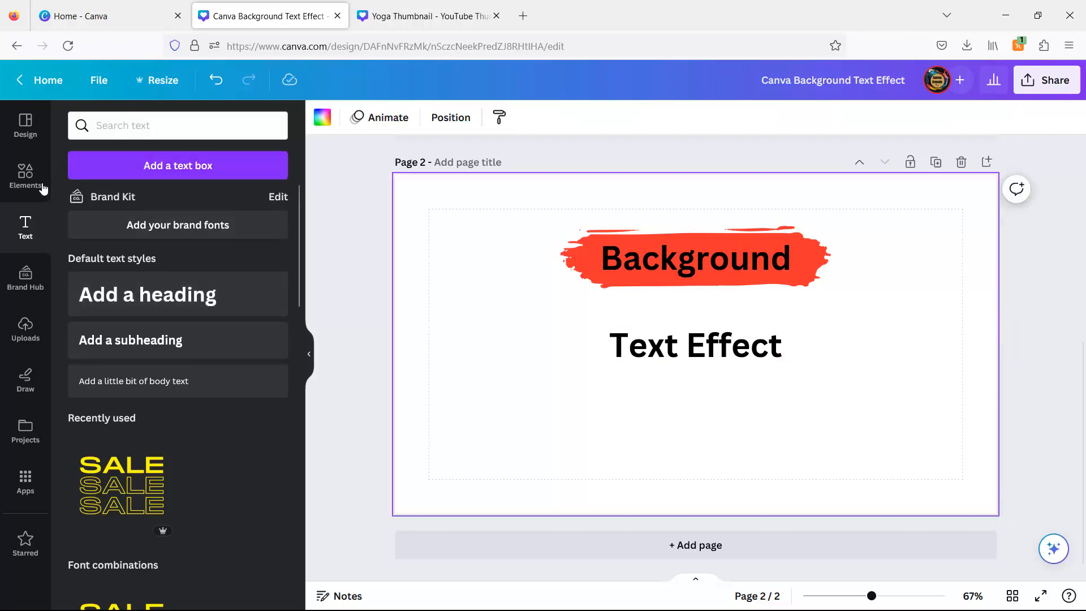
- Search elements for a rectangle, add a square shape, and resize it into a bar behind the Text Effect heading
left_click(28, 174)
left_click(132, 125)
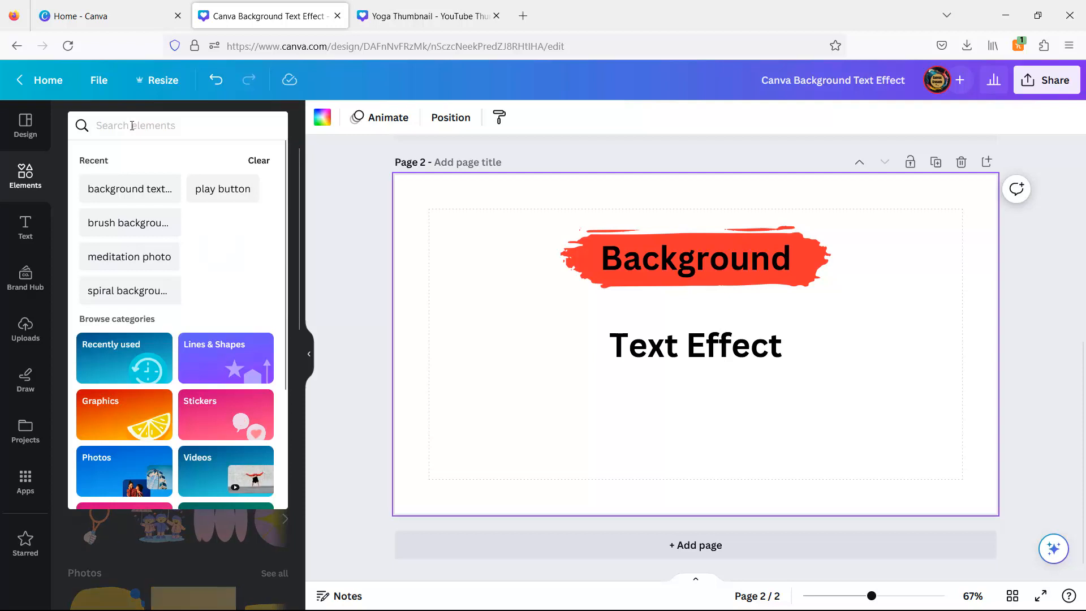
type("rect")
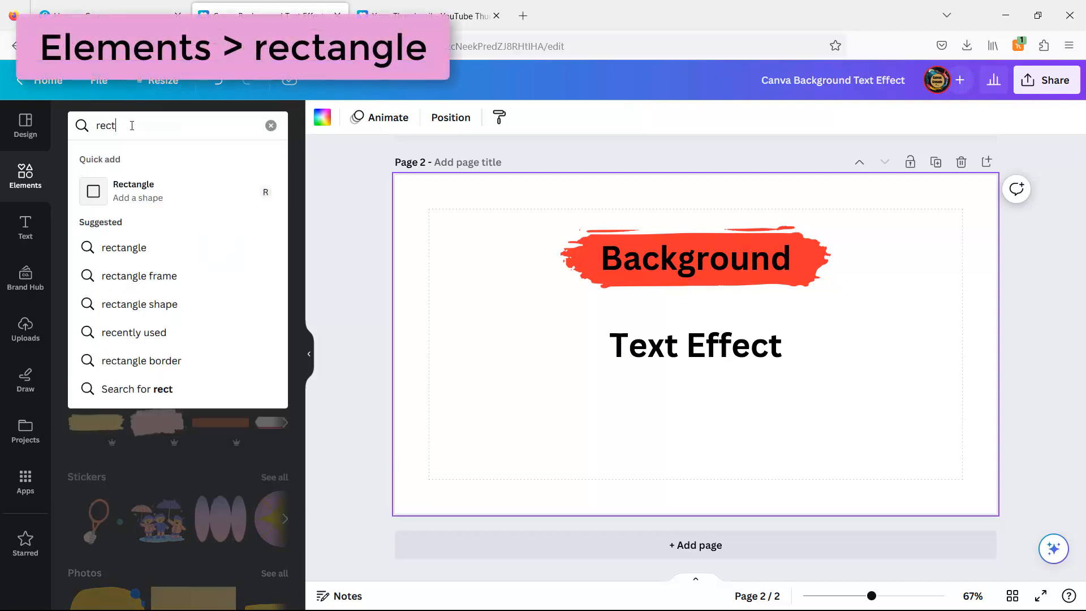
left_click(130, 249)
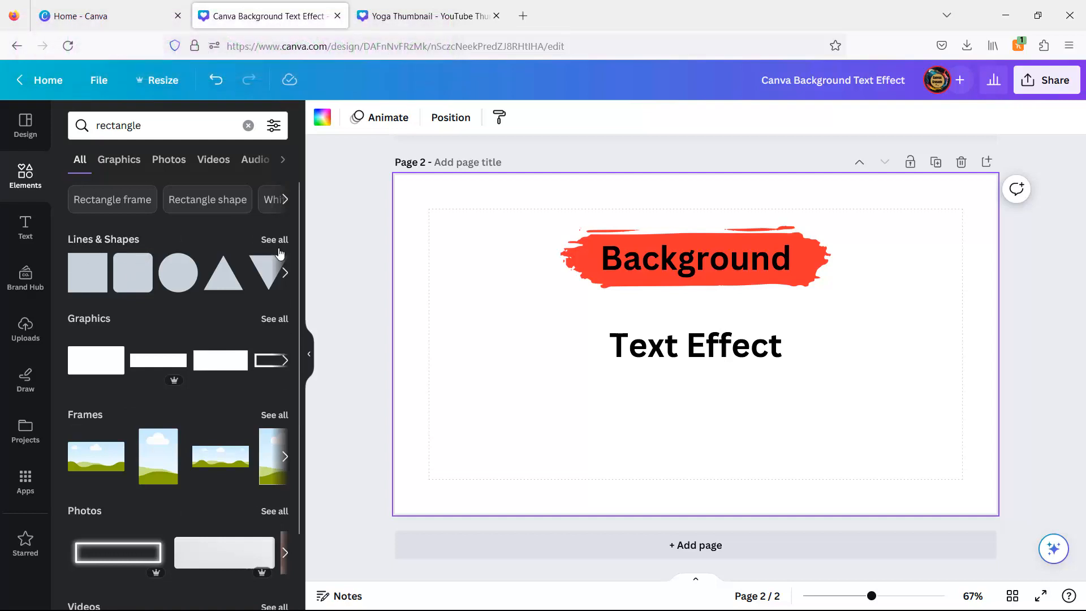
left_click(274, 240)
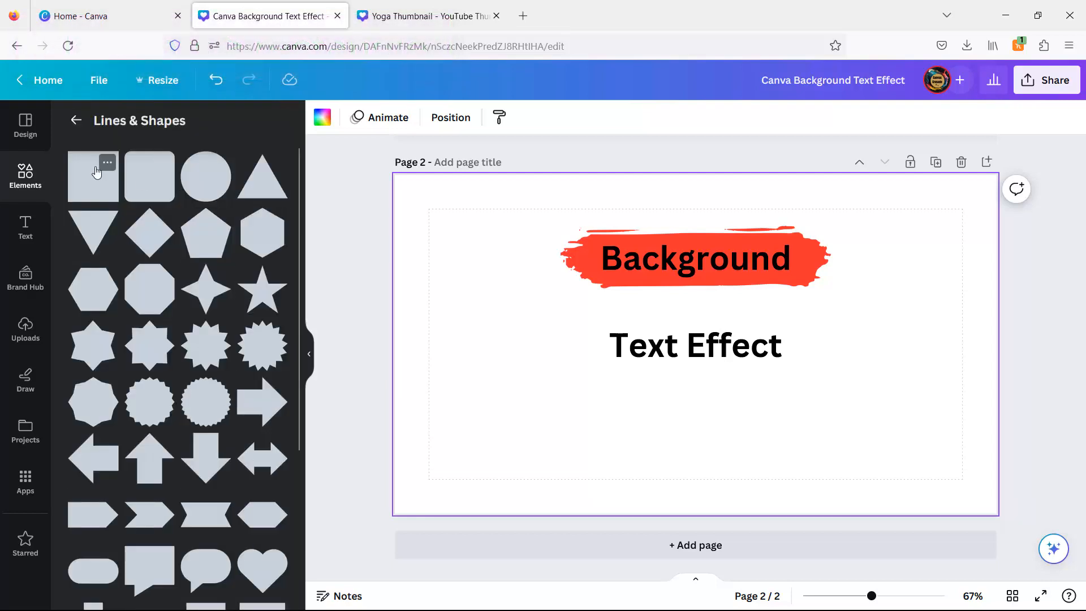
left_click(97, 172)
left_click_drag(645, 346, 586, 345)
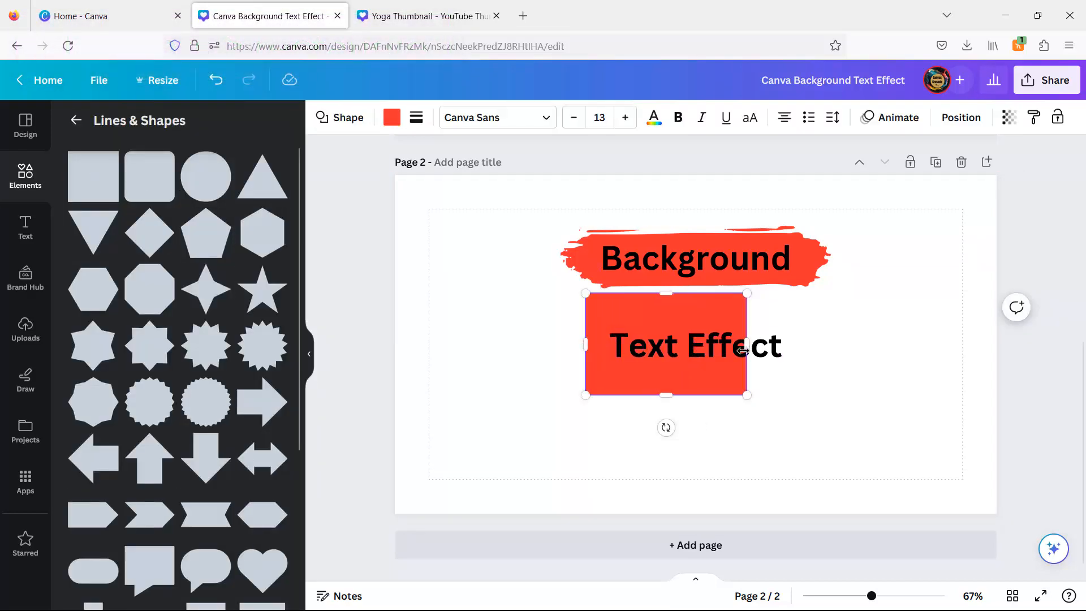
left_click_drag(746, 345, 815, 344)
left_click_drag(699, 293, 698, 315)
left_click_drag(699, 393, 700, 367)
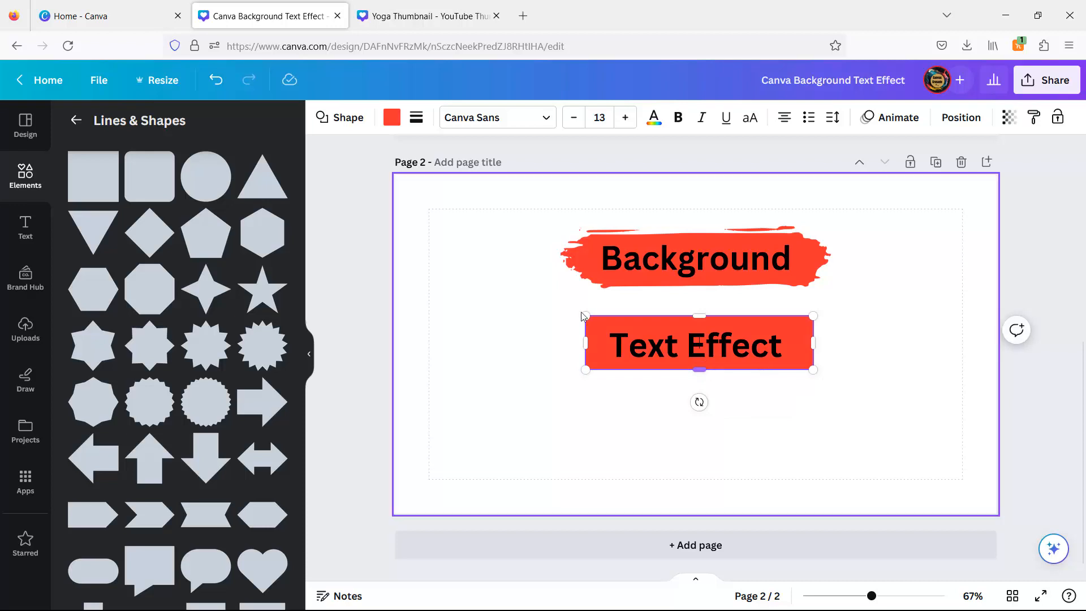
- Recolor the rectangle light blue and set its corner rounding to 65
left_click(391, 117)
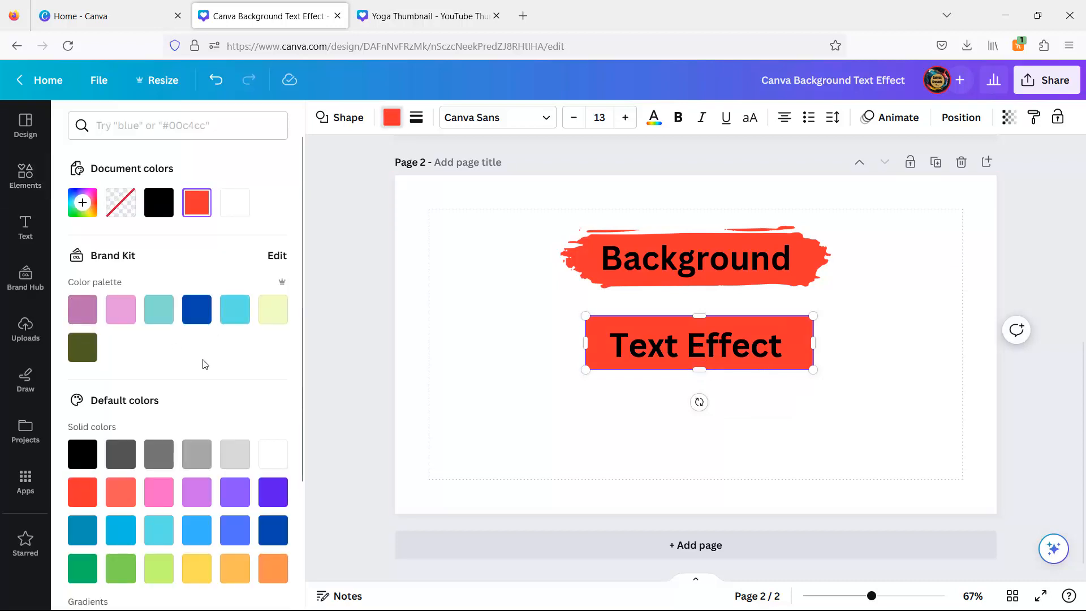
left_click(235, 309)
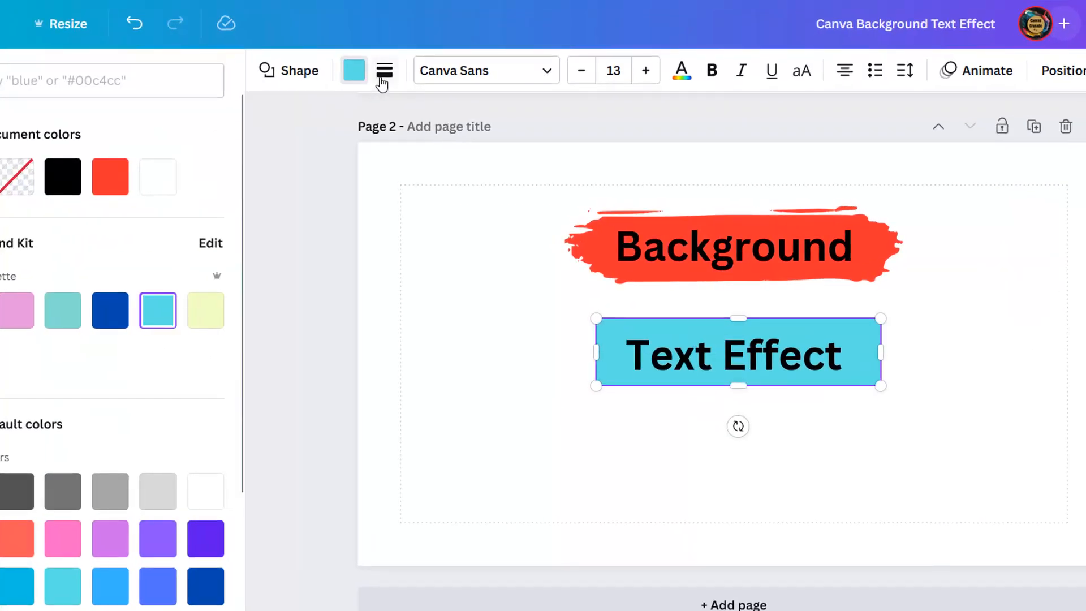
left_click(383, 80)
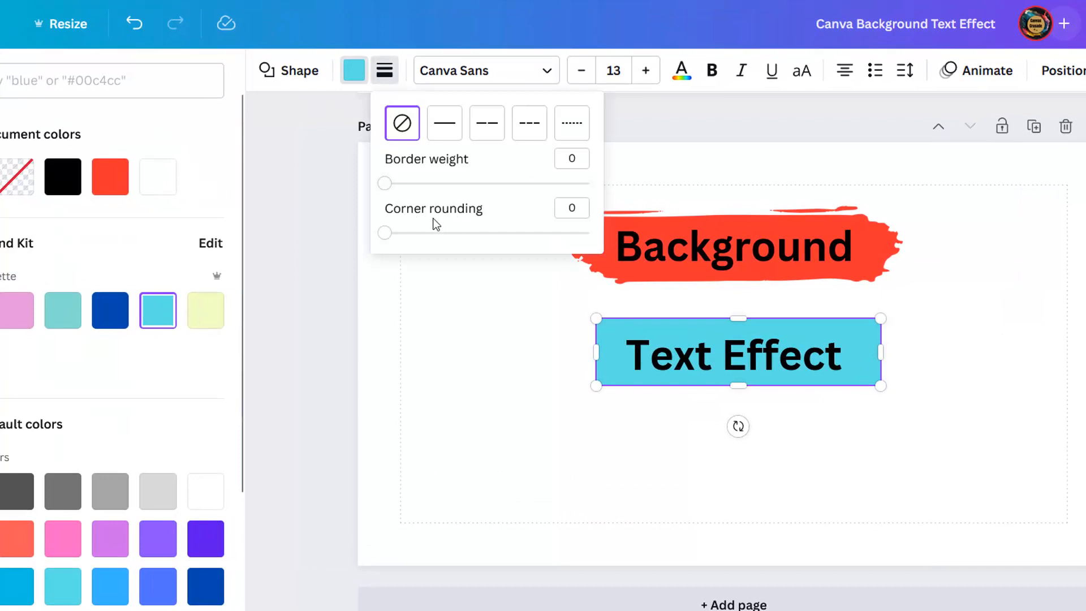
left_click_drag(384, 233, 520, 249)
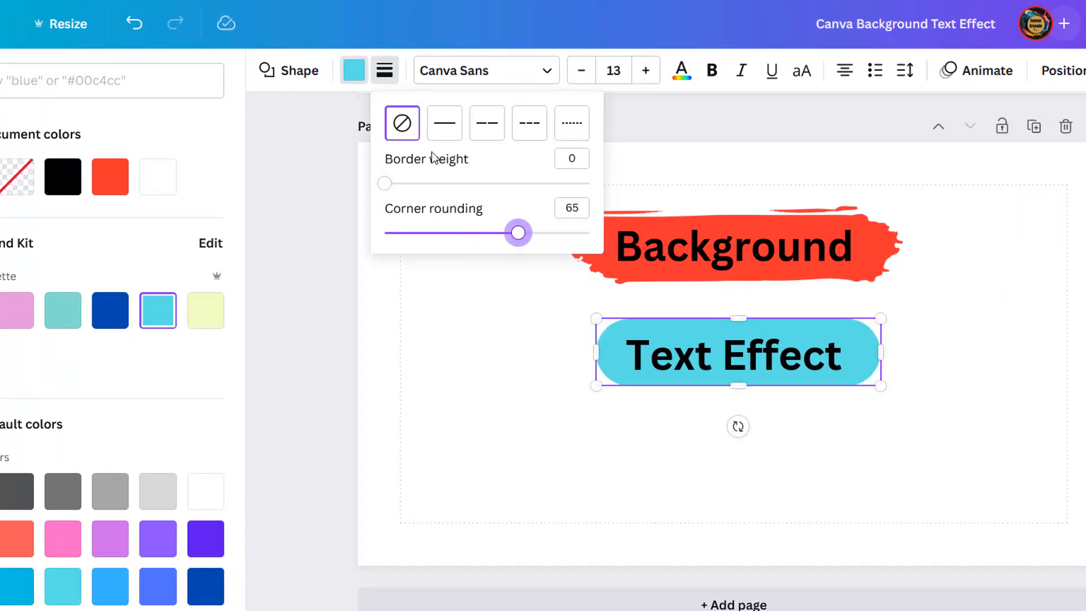
mouse_move(385, 184)
left_mouse_down()
mouse_move(441, 180)
mouse_move(385, 195)
mouse_move(416, 195)
mouse_move(398, 198)
left_mouse_up()
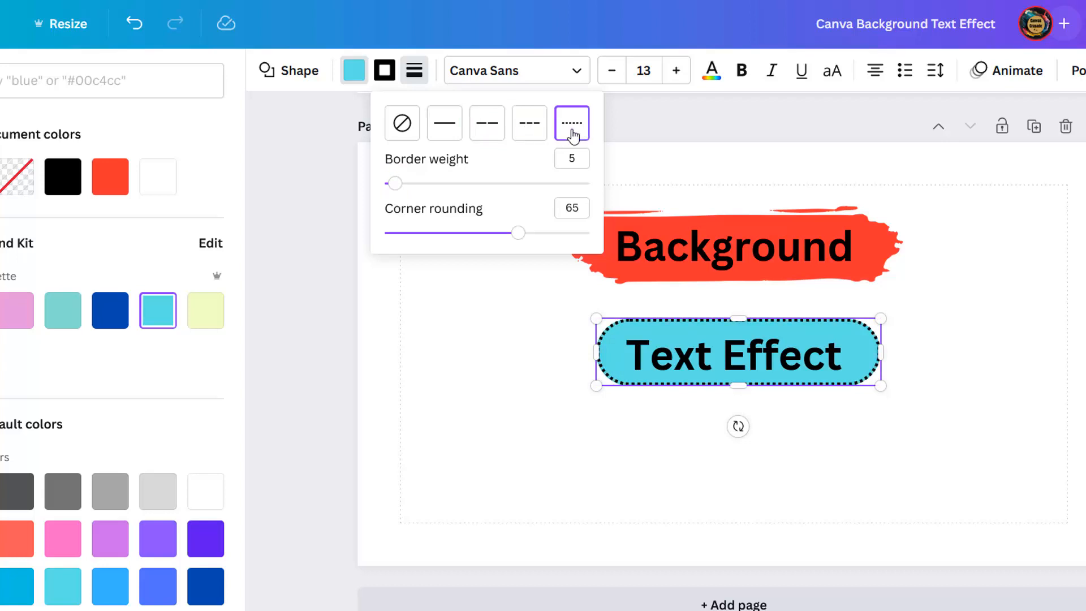
left_click(445, 122)
left_click(402, 123)
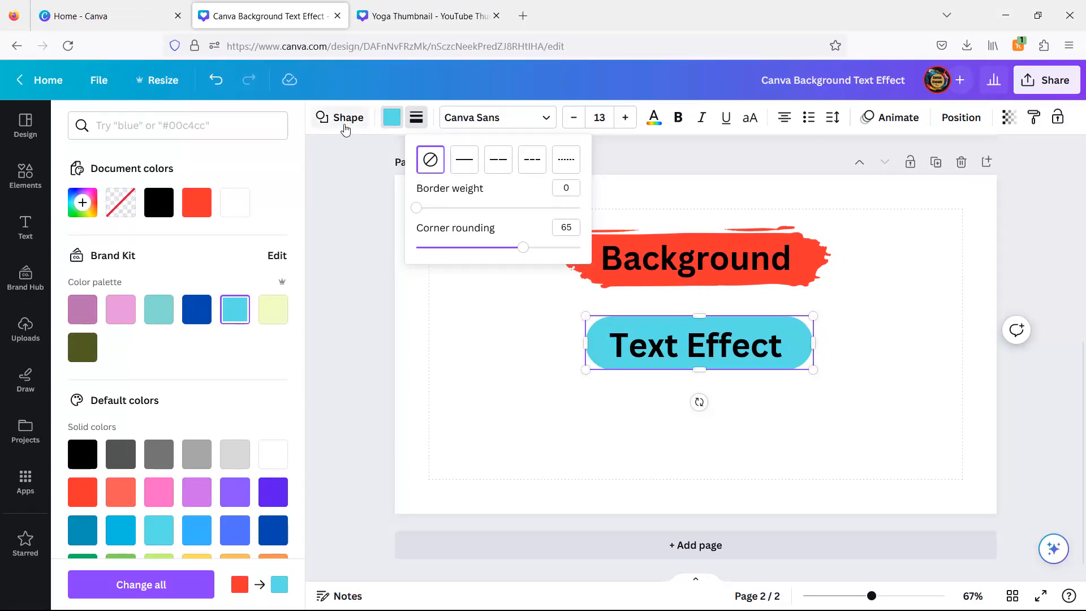
- Trim the rounded rectangle's right edge slightly to fit the heading
left_click(352, 163)
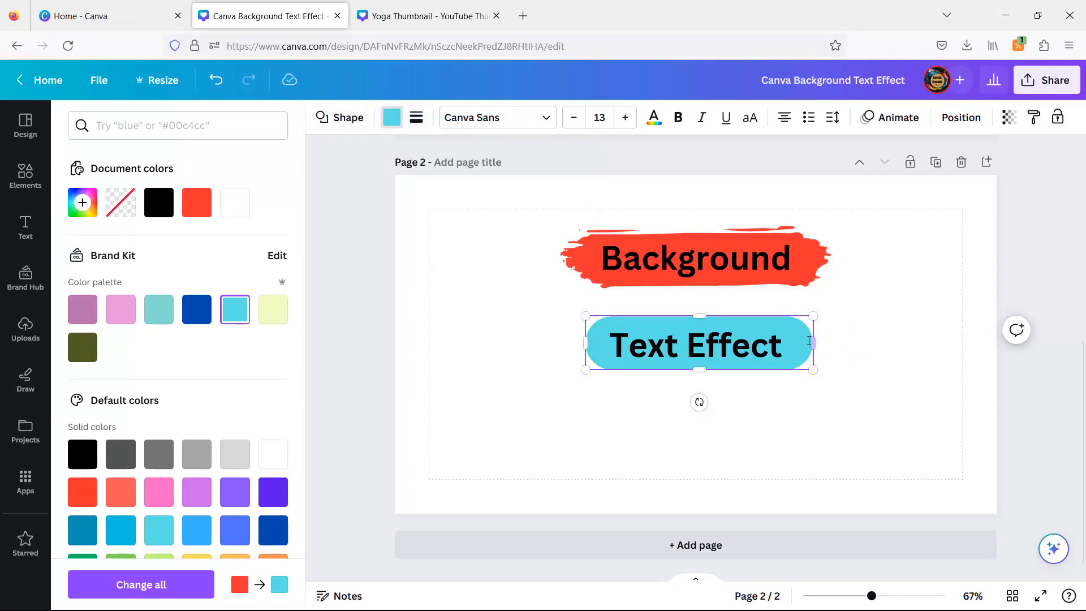
left_click_drag(809, 343, 800, 342)
left_click(867, 347)
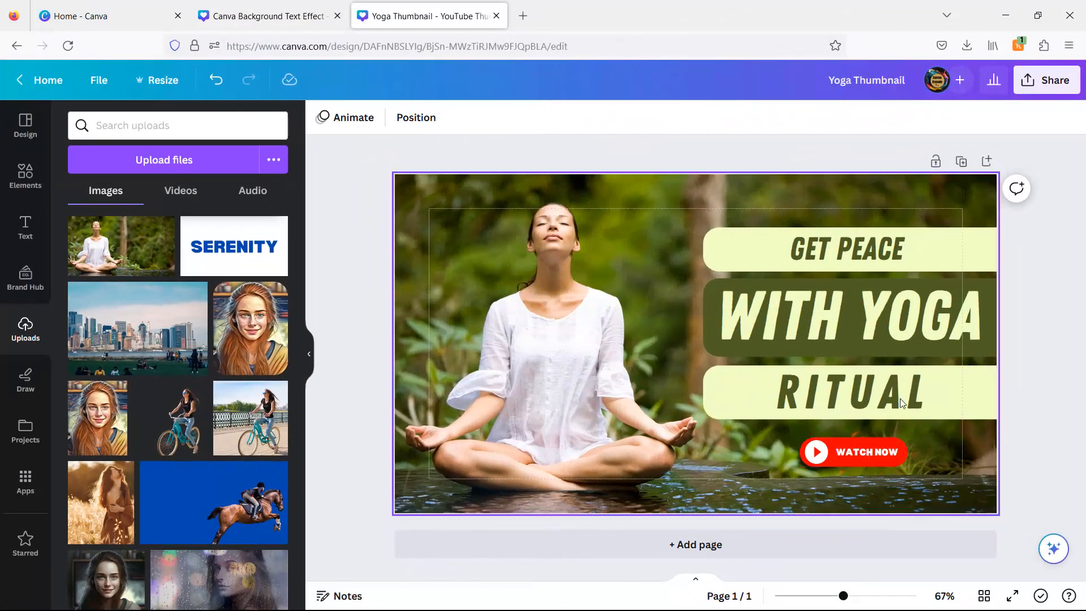
- In the Yoga Thumbnail design, add a second page and set the uploaded yoga photo as its background
left_click(728, 546)
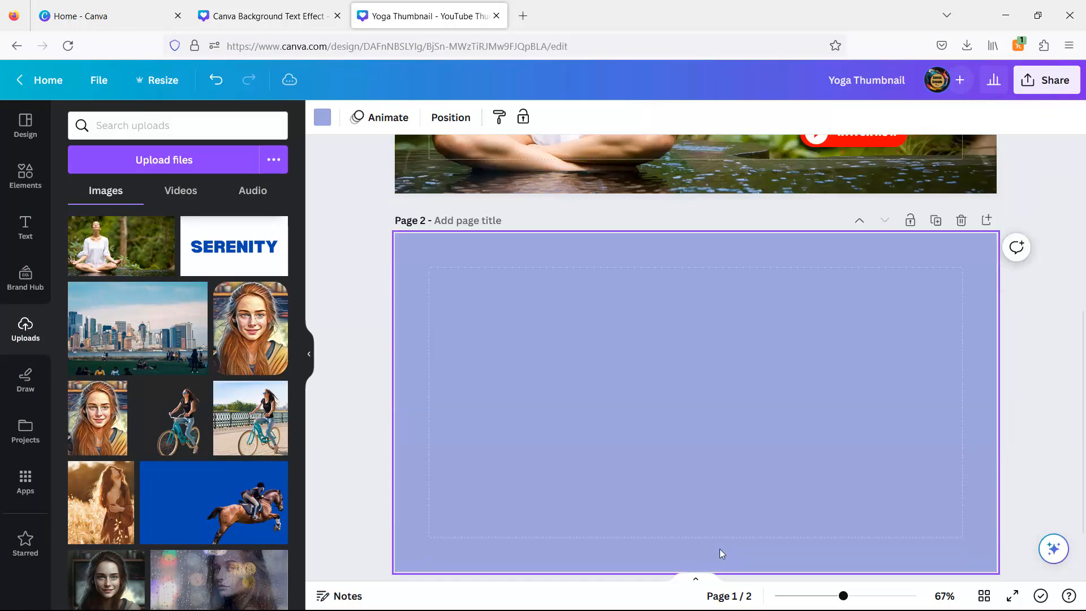
left_click(116, 245)
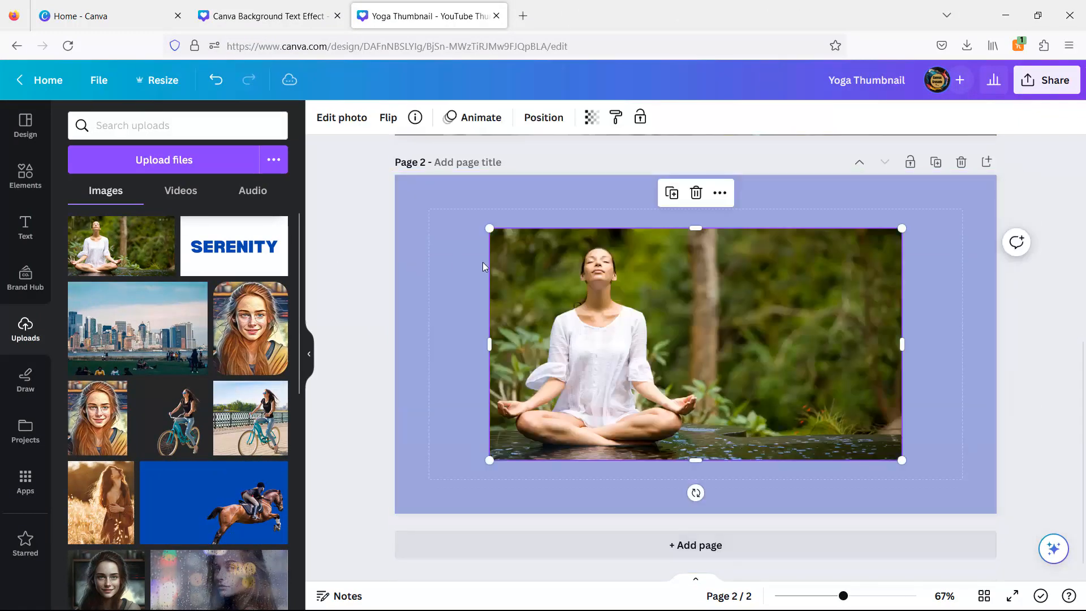
right_click(665, 296)
left_click(723, 560)
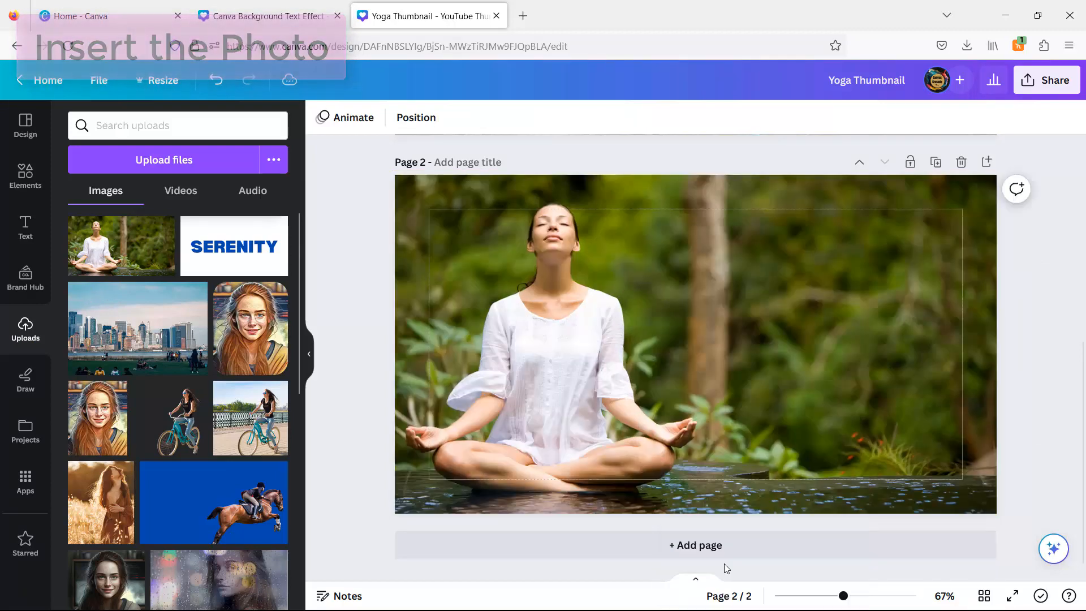
- Add a heading reading "GET PEACE" on the new page and select its text
left_click(26, 226)
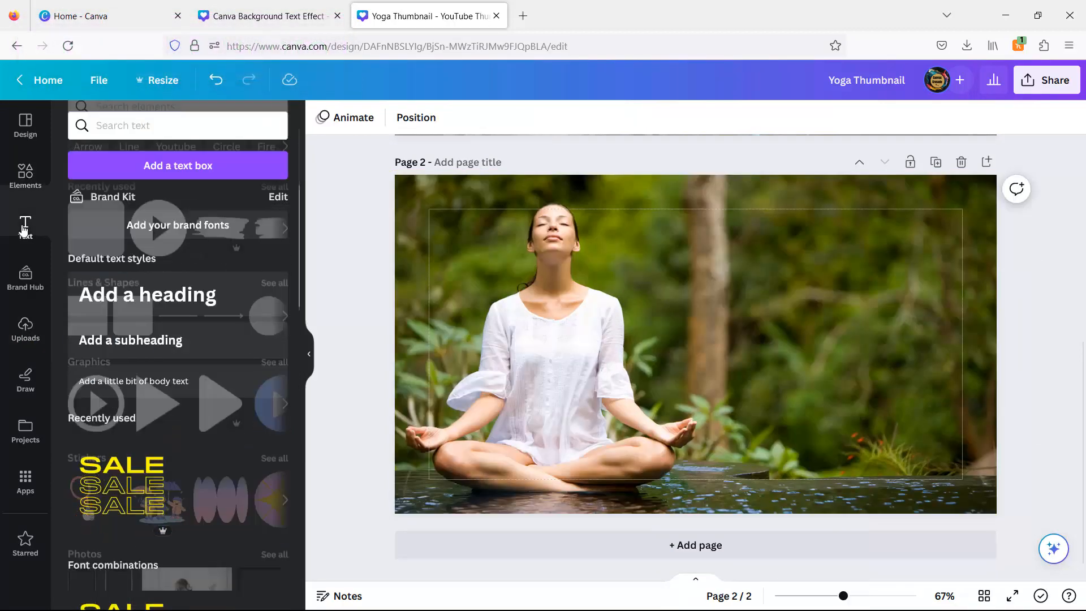
left_click(163, 301)
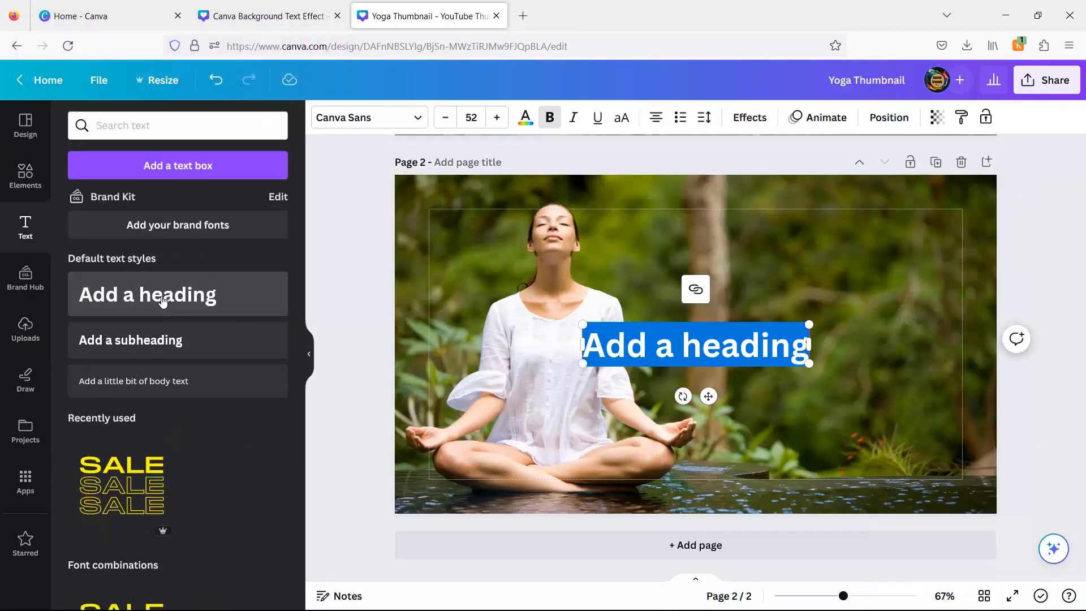
type("GET PE")
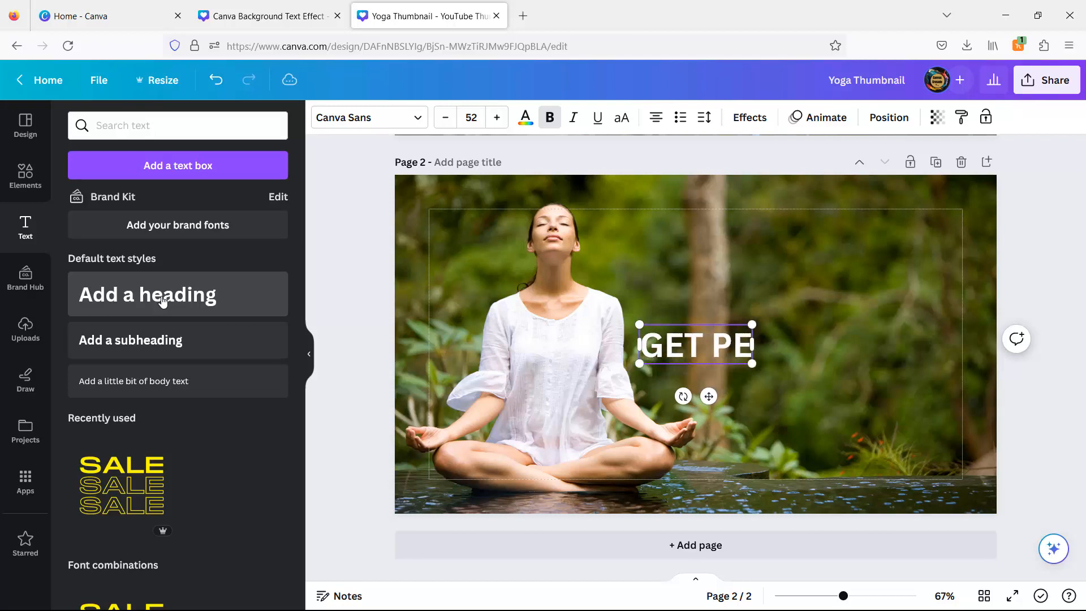
type("ACE")
key("shift+Left")
key("shift+Left")
key("shift+Left")
key("shift+Left")
key("shift+Left")
key("shift+Left")
key("shift+Left")
key("shift+Left")
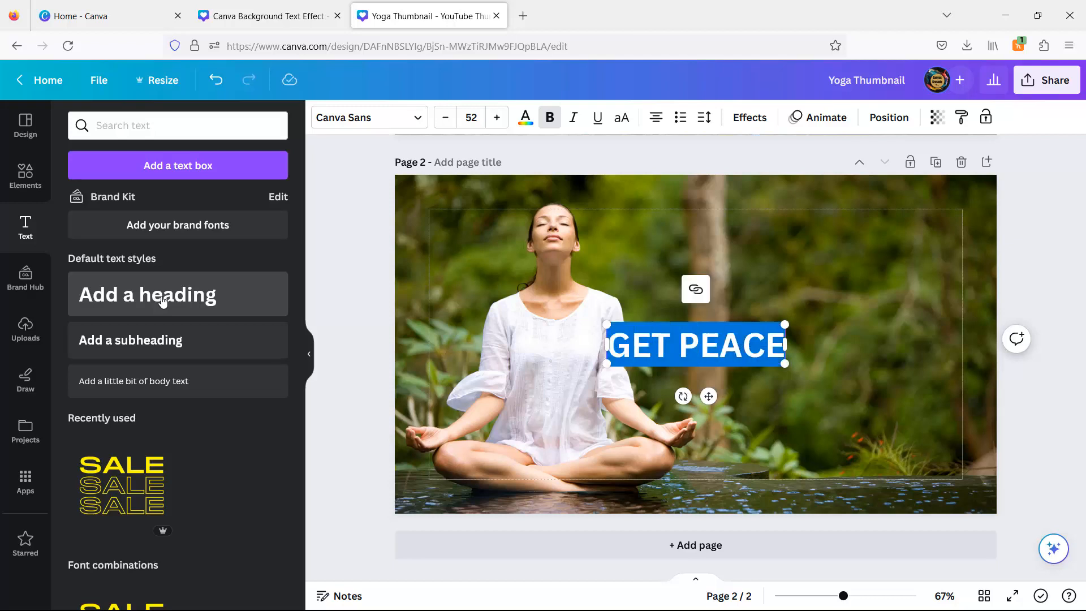
- Set GET PEACE to the Zing Rust Base font at size 50 and move it to the upper right area
left_click(368, 117)
left_click(266, 295)
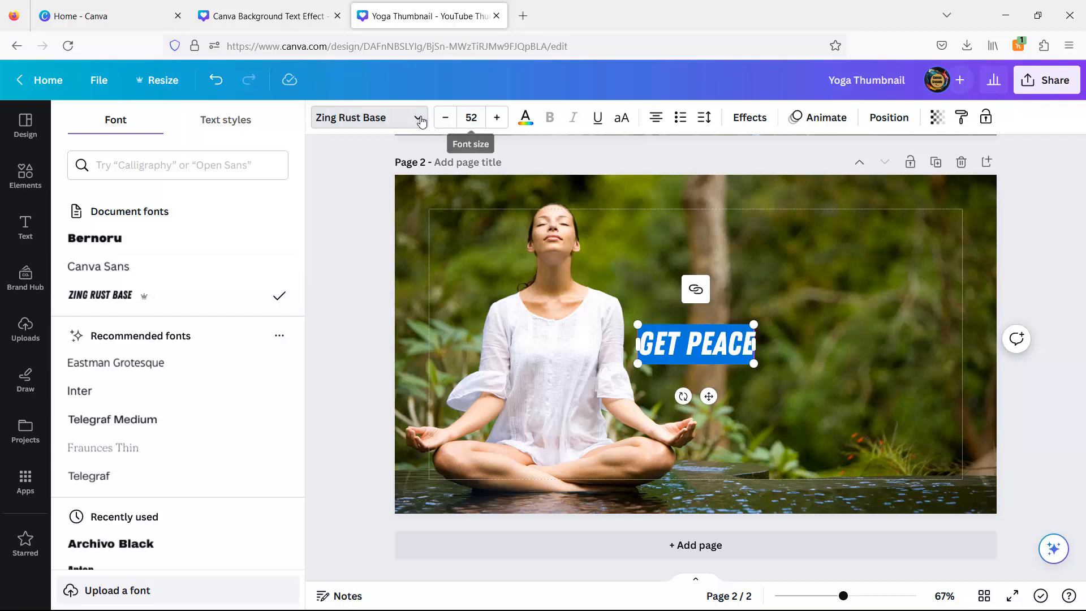
left_click(445, 117)
left_click(446, 117)
left_click_drag(709, 396, 882, 302)
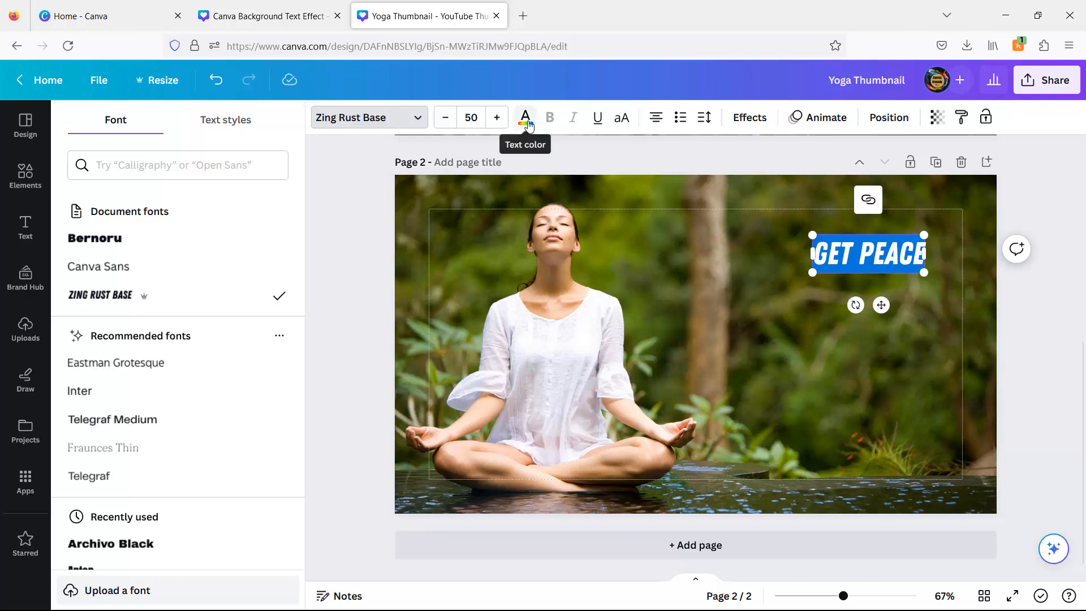
- Search elements for a rectangle and add a square shape to the yoga page
left_click(27, 172)
left_click(166, 125)
left_click(102, 189)
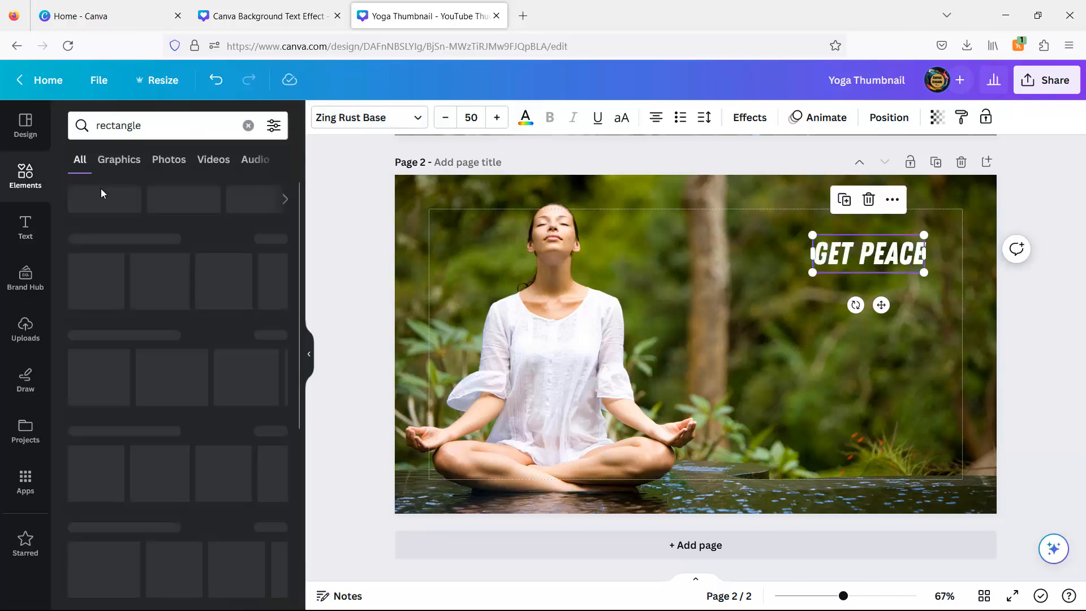
left_click(273, 239)
left_click(85, 178)
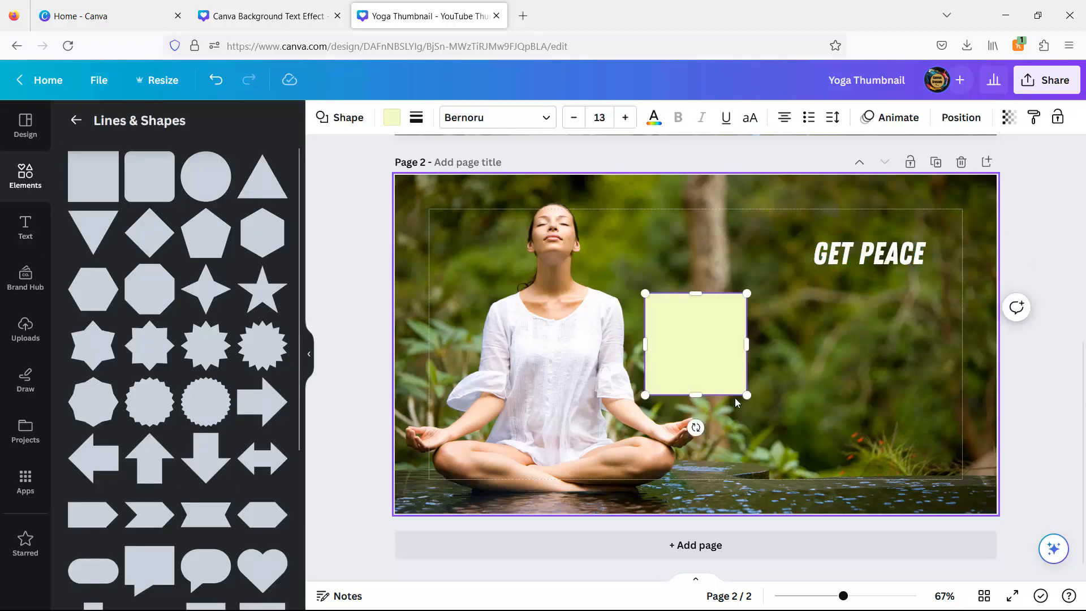
- Stretch the square into a bar about 521 by 103 behind GET PEACE reaching the right edge, and round its corners
left_click_drag(712, 373, 1023, 258)
left_click_drag(900, 313, 897, 274)
left_click_drag(900, 209, 900, 228)
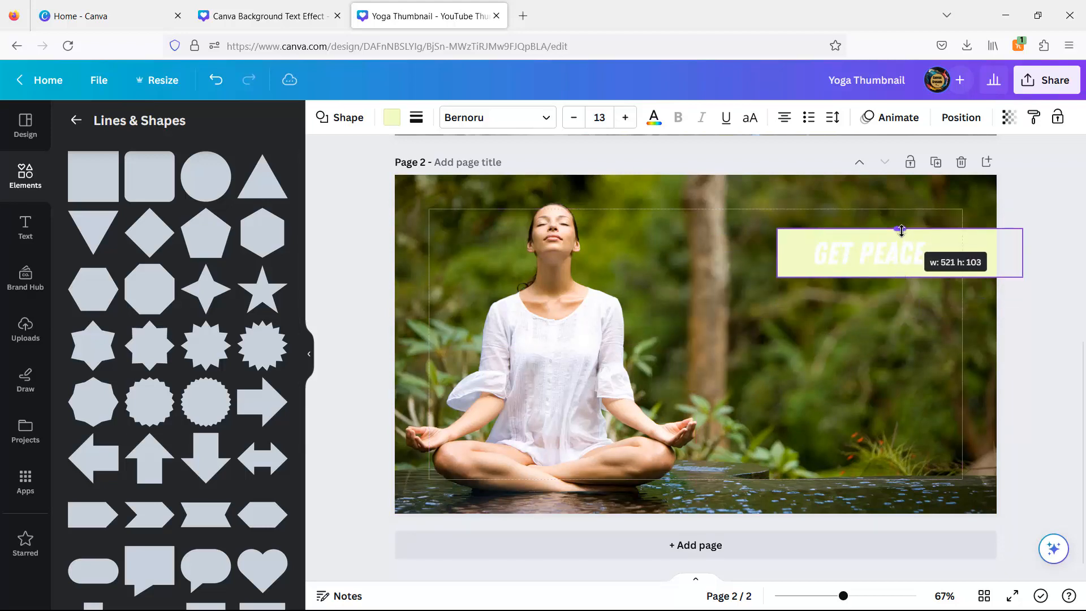
left_click(416, 117)
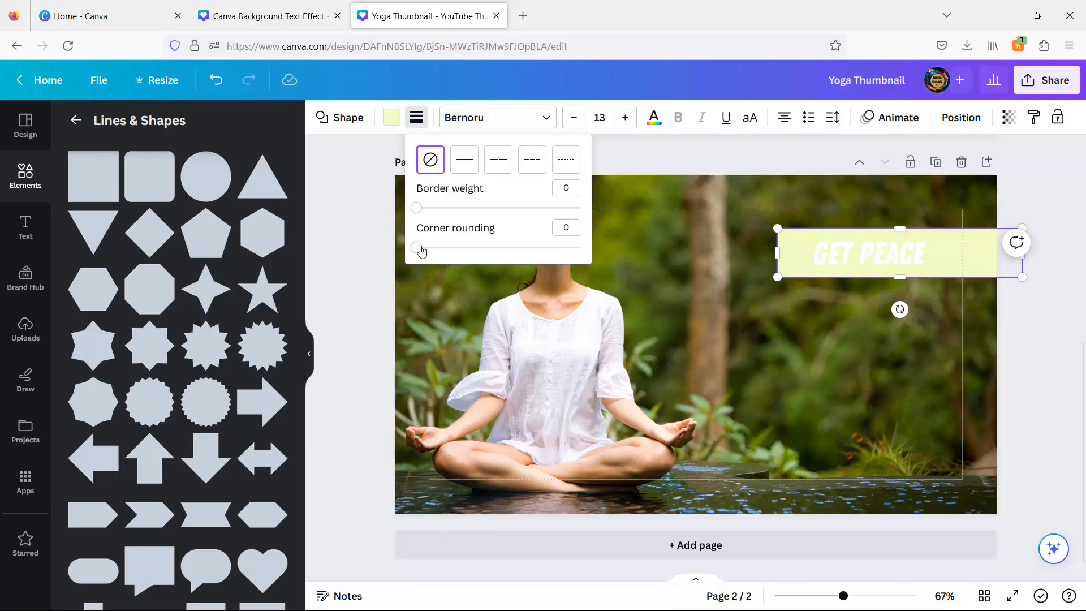
left_click_drag(422, 250, 437, 249)
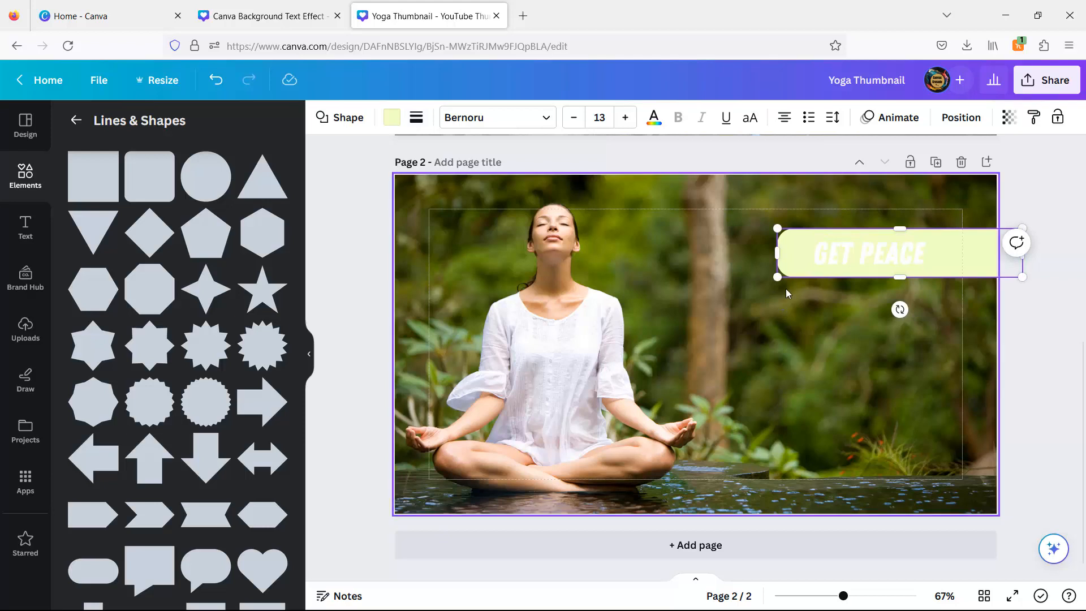
- Recolor the GET PEACE text dark olive green
left_click(869, 253)
left_click(525, 117)
left_click(83, 385)
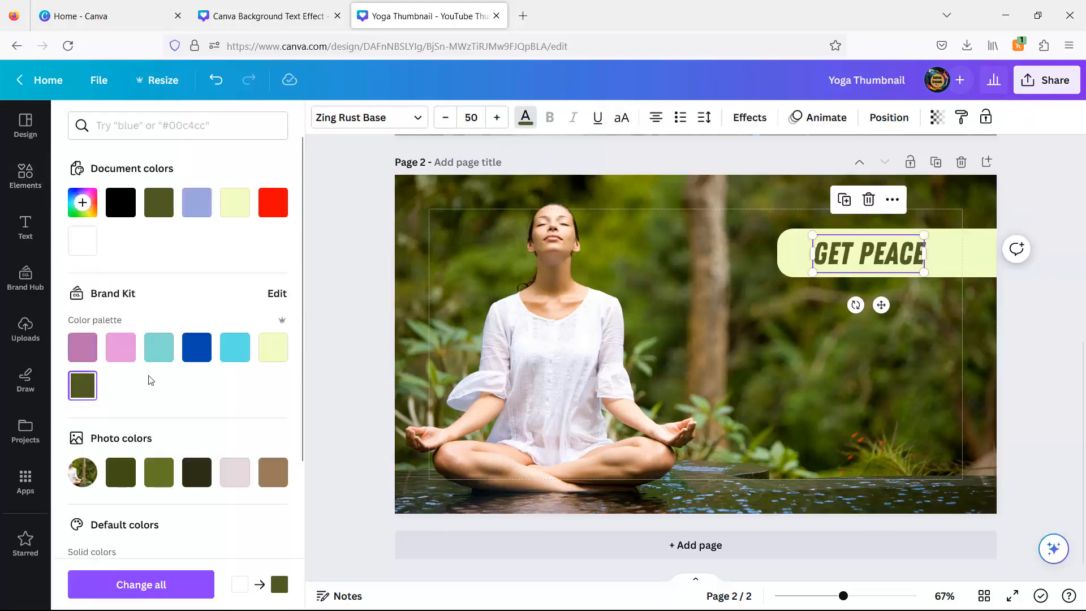
- Duplicate the GET PEACE text, move the copy below it, and change its text to "WITH YOGA"
scroll(883, 350, "up", 1)
key("ctrl+d")
left_click_drag(887, 357, 880, 412)
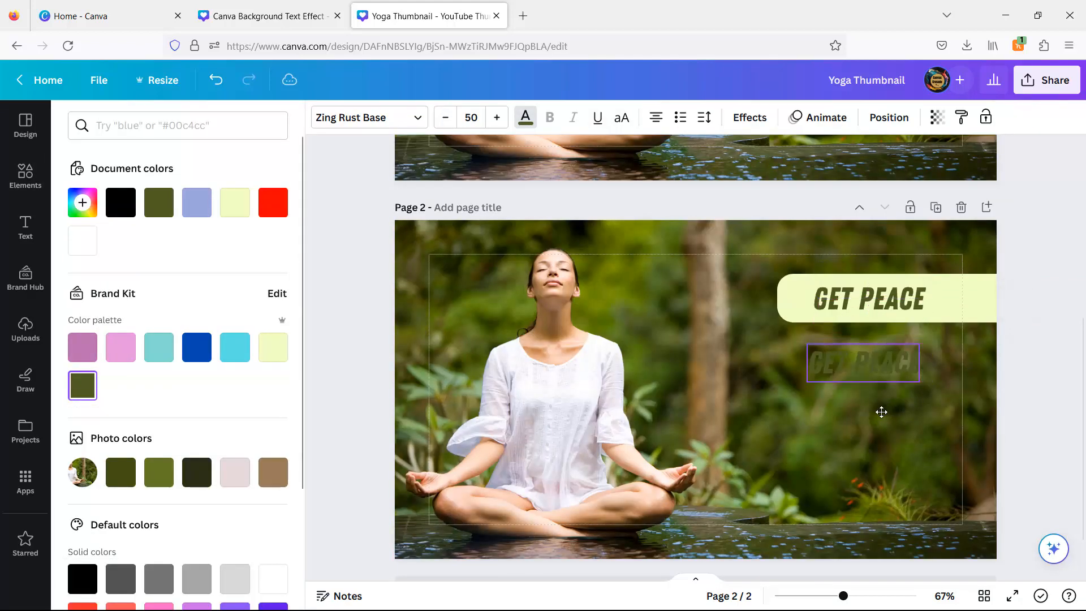
double_click(864, 367)
key("BackSpace")
key("BackSpace")
key("BackSpace")
key("BackSpace")
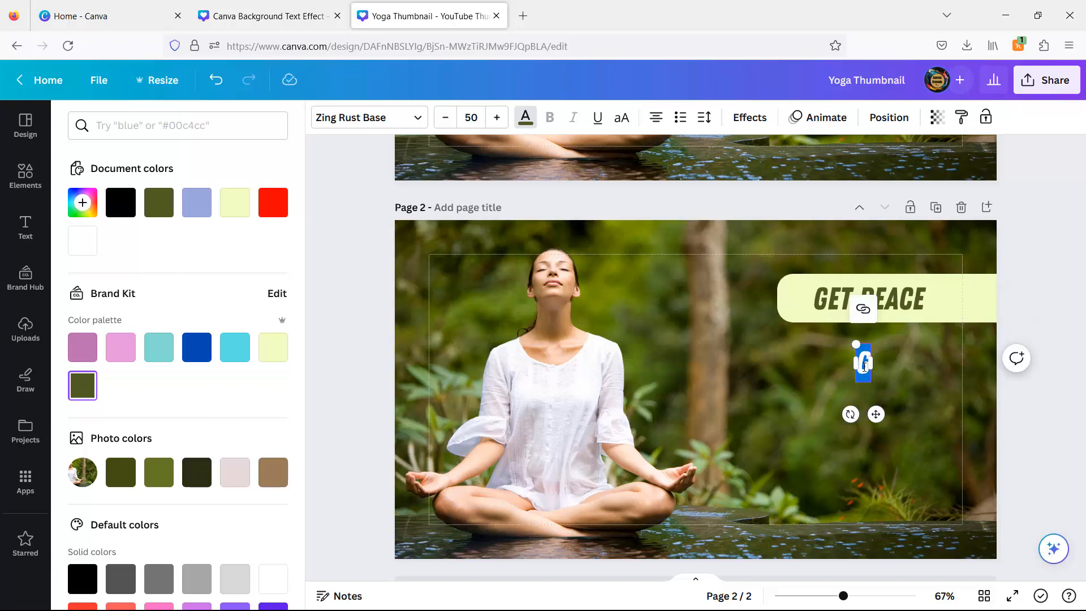
type("WITH YOGA")
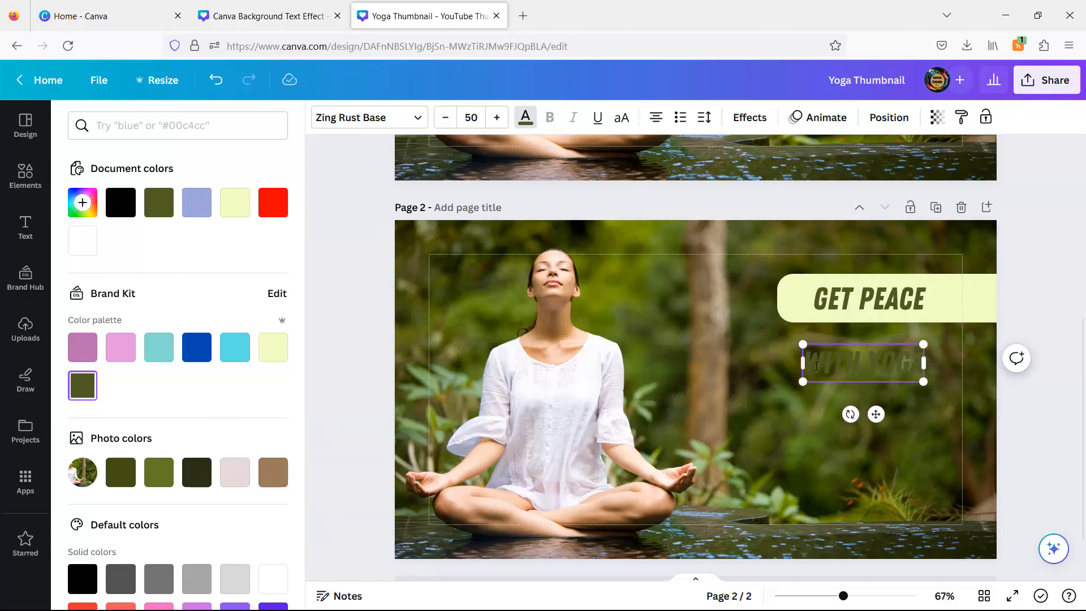
- Recolor the WITH YOGA text pale yellow and set its font size to 110
key("ctrl+a")
left_click(525, 117)
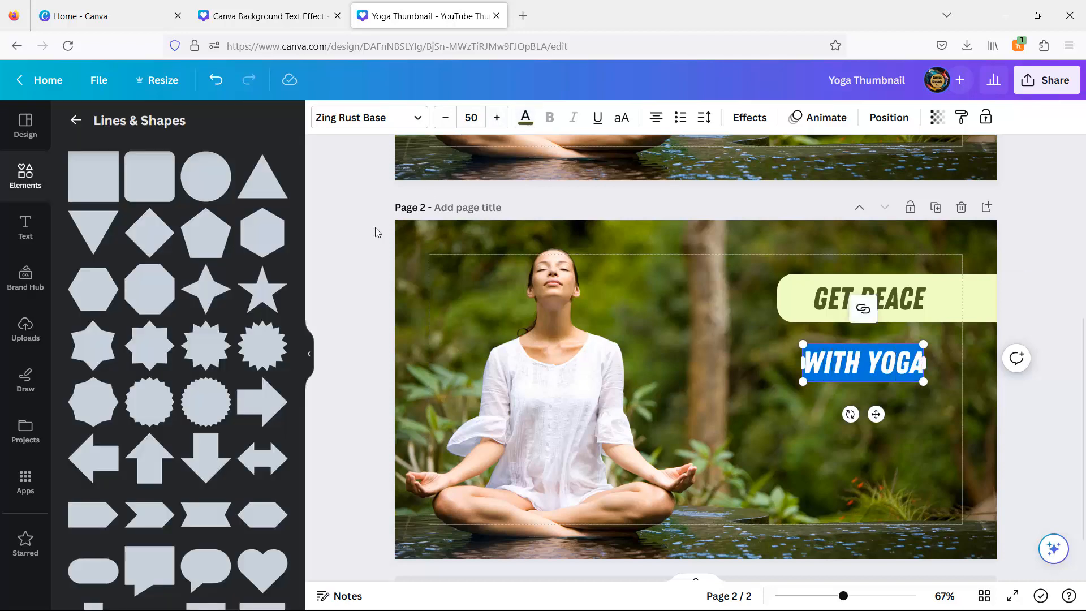
left_click(531, 122)
left_click(272, 354)
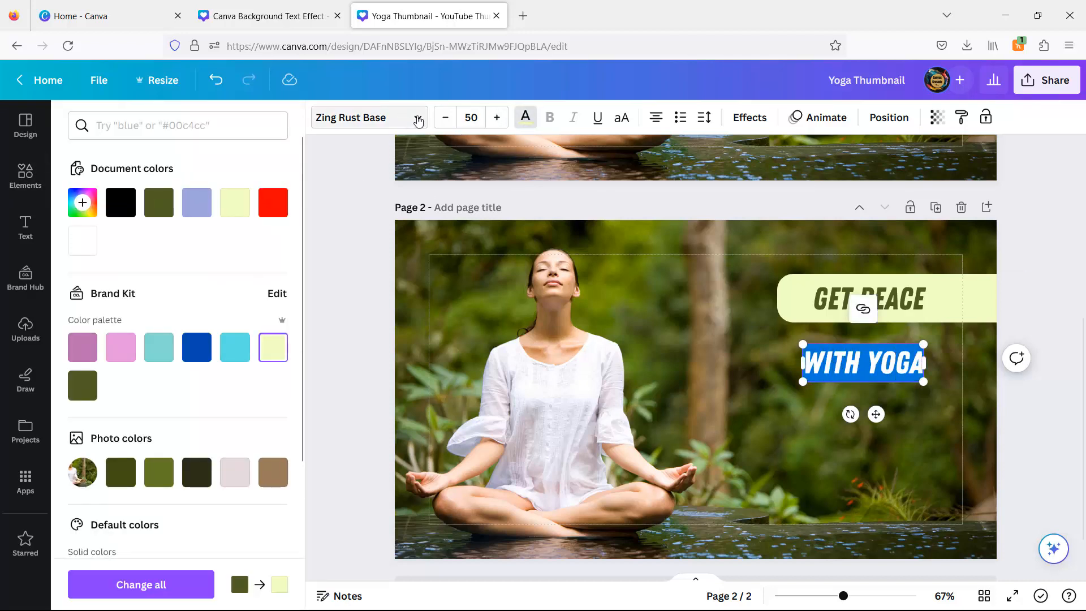
left_click(479, 113)
key("Return")
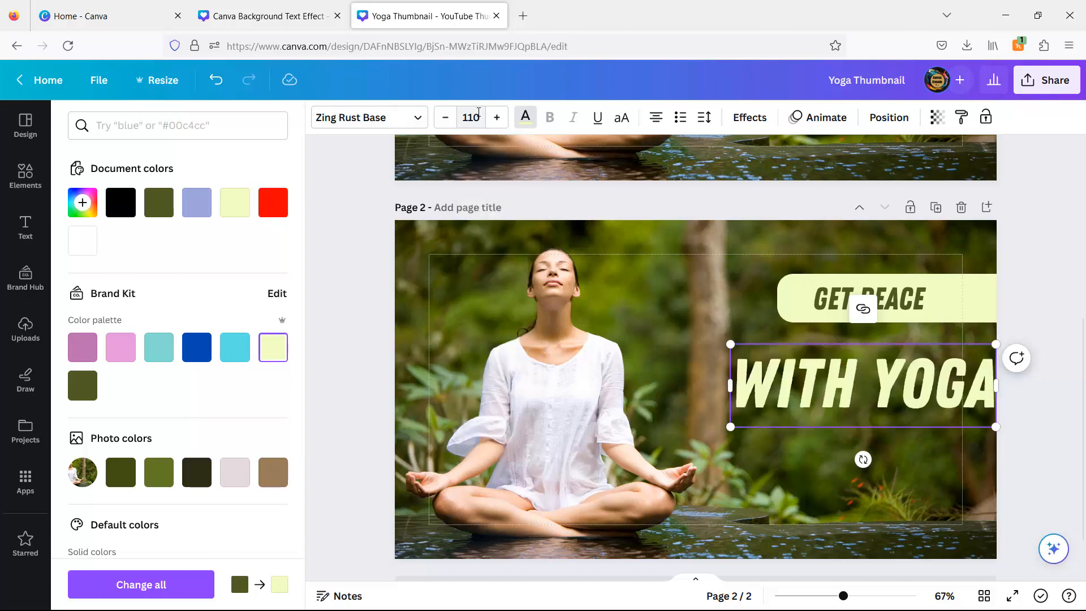
- Duplicate the GET PEACE background bar, enlarge the copy to about 729 by 190 px over WITH YOGA, and send it backward
mouse_move(941, 427)
left_mouse_down()
mouse_move(905, 424)
mouse_move(924, 429)
left_mouse_up()
left_click(936, 306)
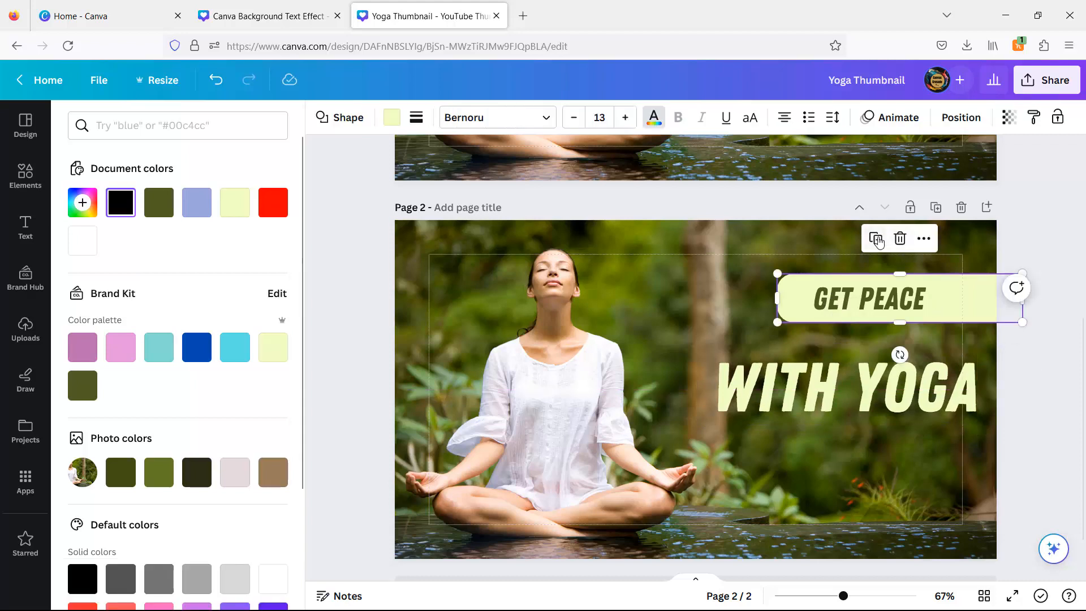
left_click(876, 238)
left_click_drag(933, 316, 850, 368)
left_click_drag(924, 380, 1033, 425)
left_click(961, 117)
left_click(233, 156)
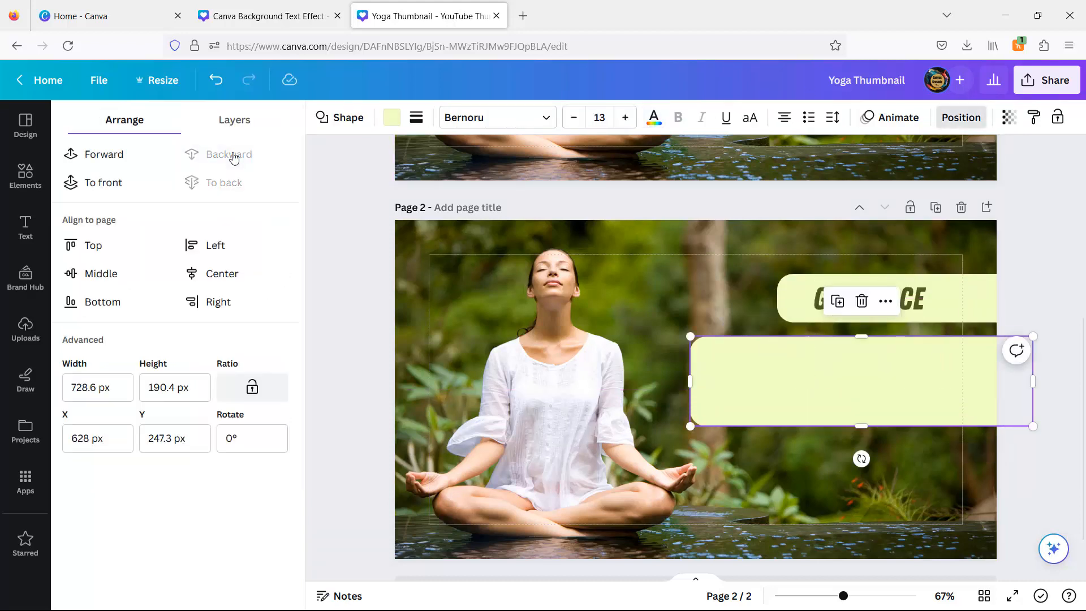
- Recolor the WITH YOGA text dark olive green
left_click(812, 383)
left_click(525, 117)
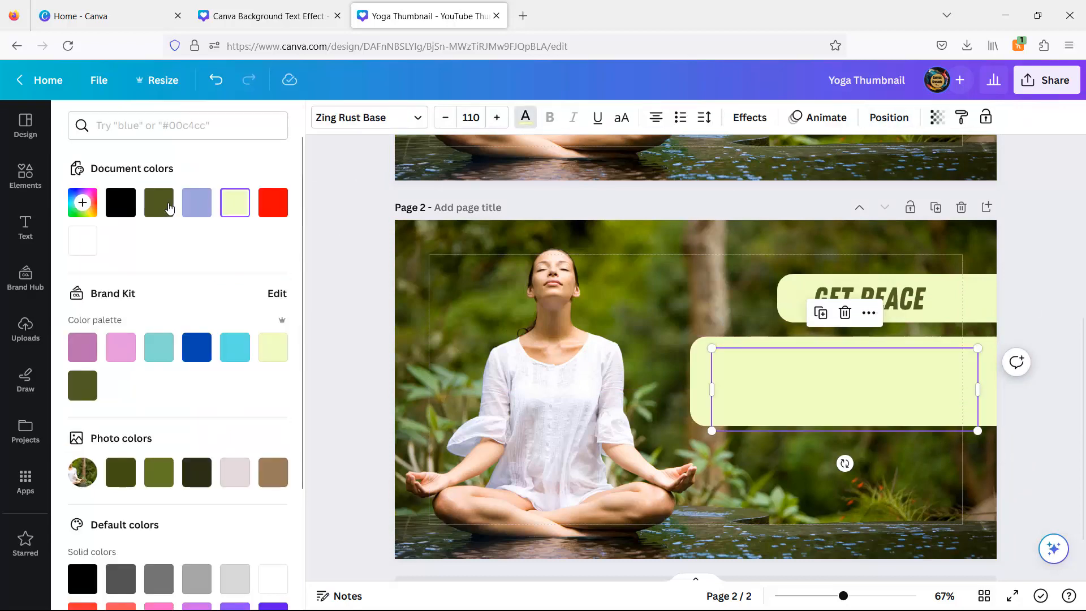
left_click(159, 202)
- Lower the top edge of the bar behind WITH YOGA slightly
left_click(877, 334)
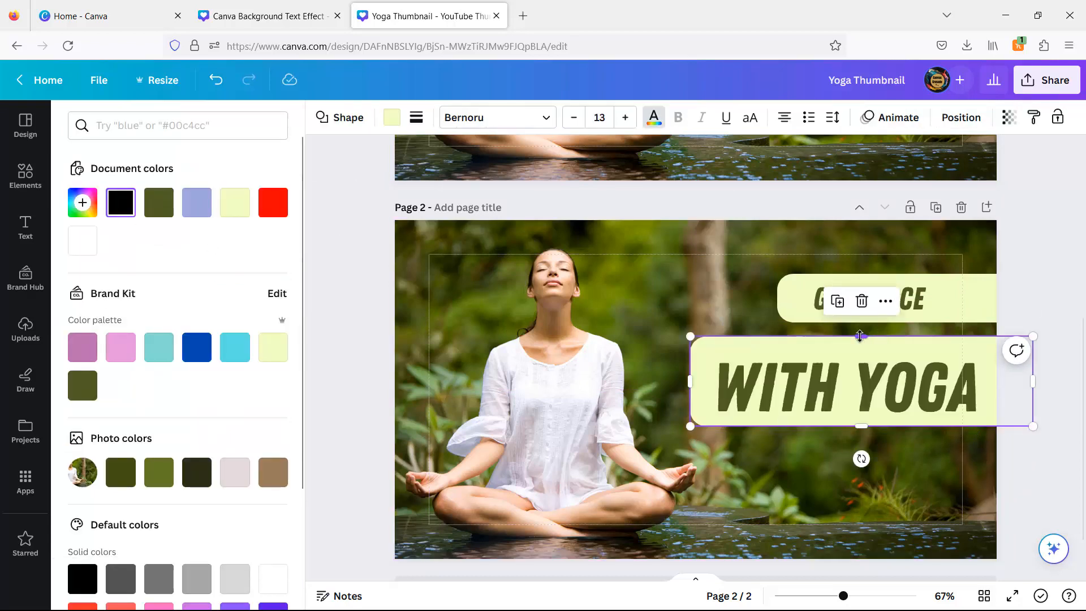
left_click_drag(860, 336, 859, 348)
left_click(1073, 471)
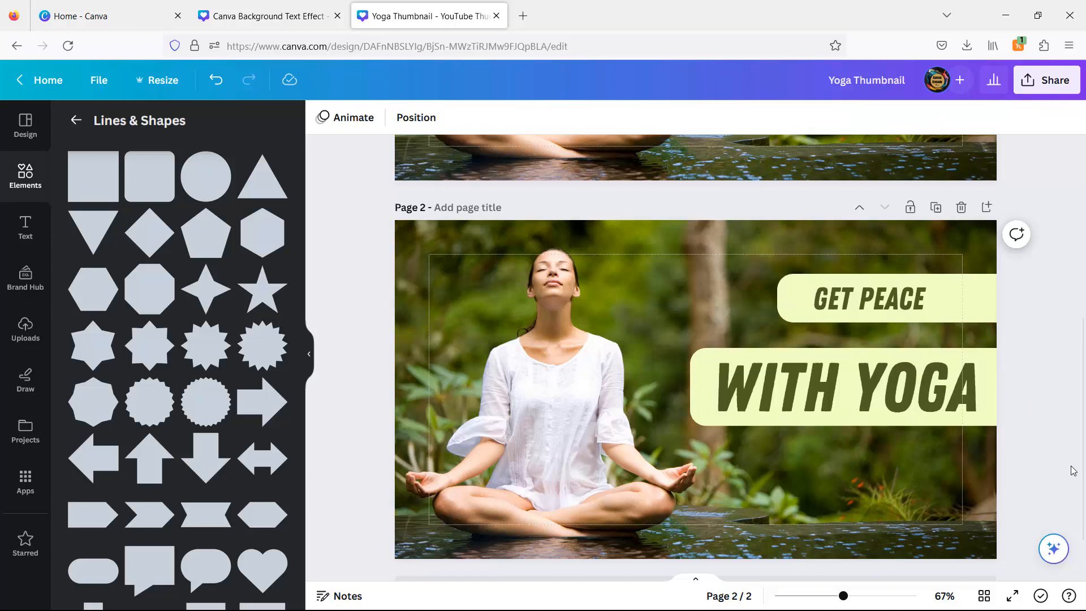
- Extend the GET PEACE bar leftward to line up with the WITH YOGA bar and re-center its text
left_click(792, 298)
left_click_drag(777, 298, 691, 306)
left_click_drag(879, 302, 859, 302)
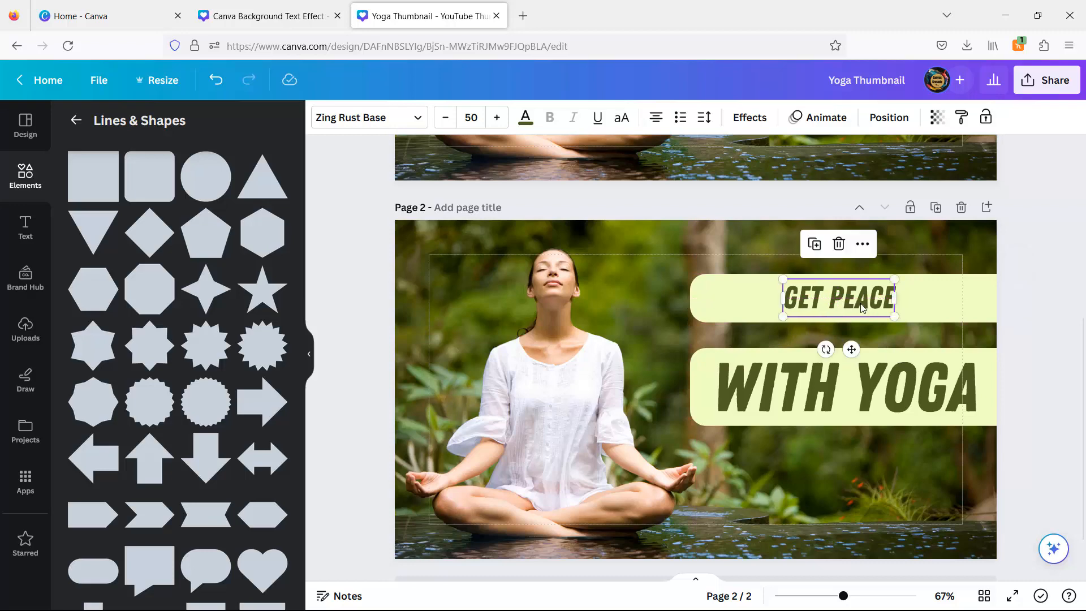
- Recolor the bar behind WITH YOGA dark olive green
left_click(705, 405)
left_click(391, 117)
left_click(194, 200)
- Recolor the WITH YOGA text pale yellow
left_click(808, 386)
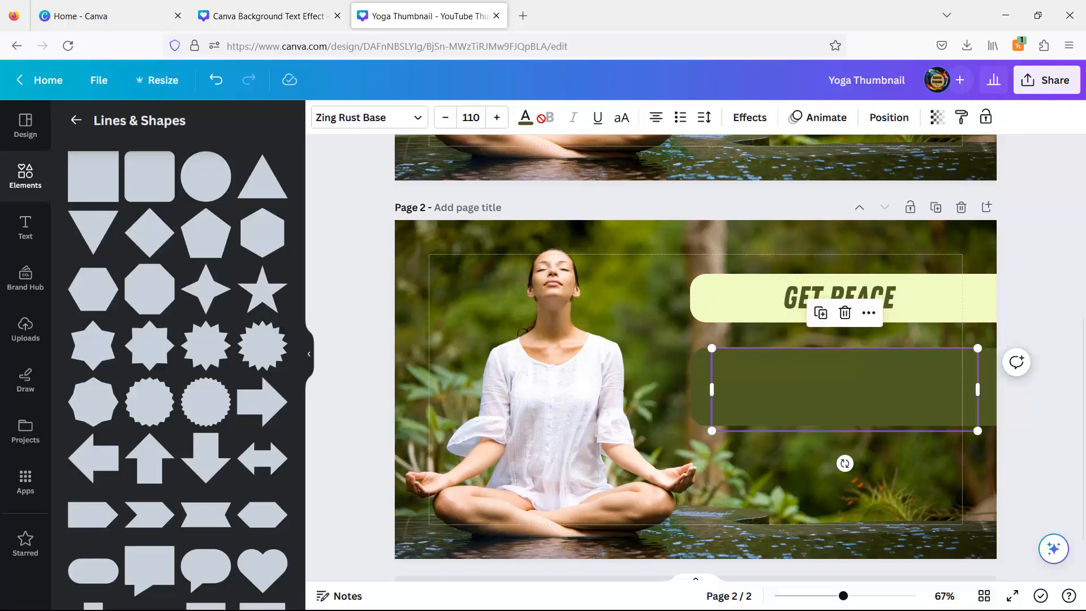
left_click(525, 117)
left_click(243, 215)
left_click(1042, 324)
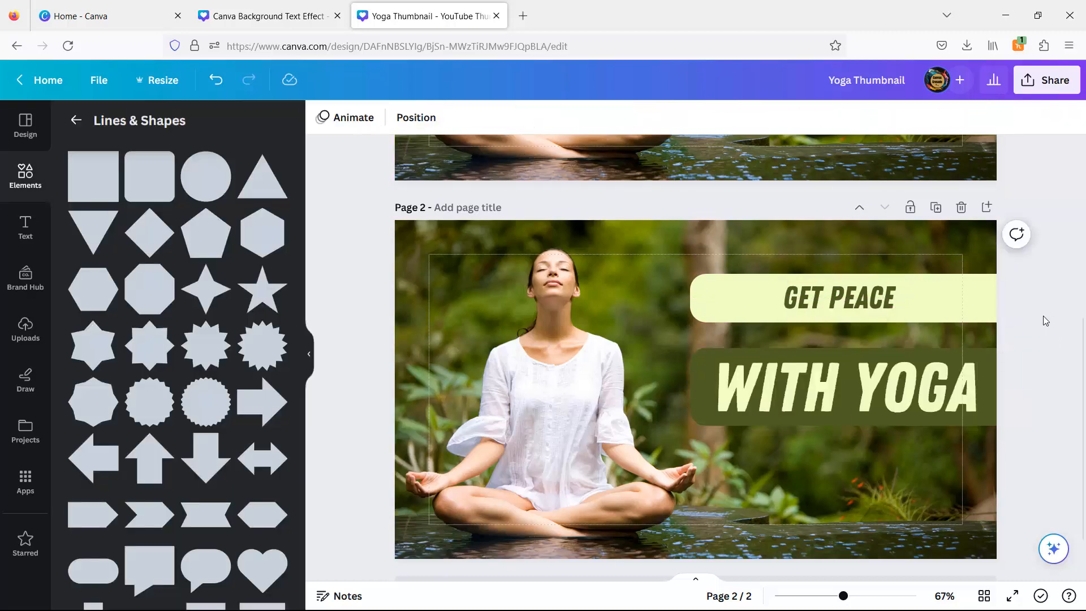
- Duplicate the GET PEACE bar together with its text, move the copy below WITH YOGA, and change its text to RITUAL
left_click_drag(855, 292, 849, 297)
left_click(1040, 348)
left_click_drag(1063, 337, 824, 290)
left_click(854, 242)
left_click_drag(946, 400, 950, 462)
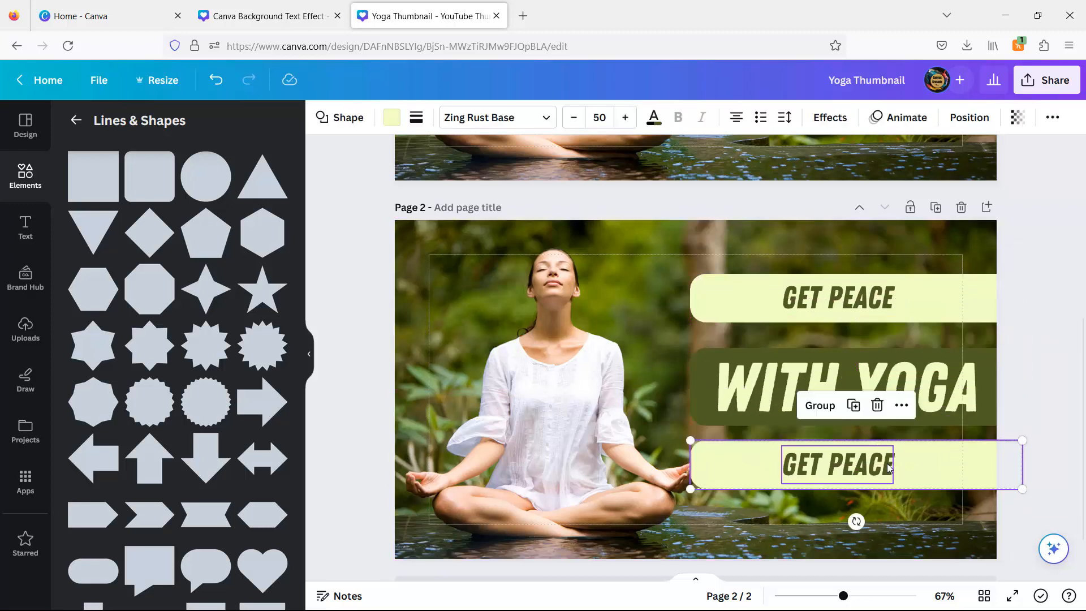
left_click(854, 467)
left_click(856, 468)
type("RITUAL")
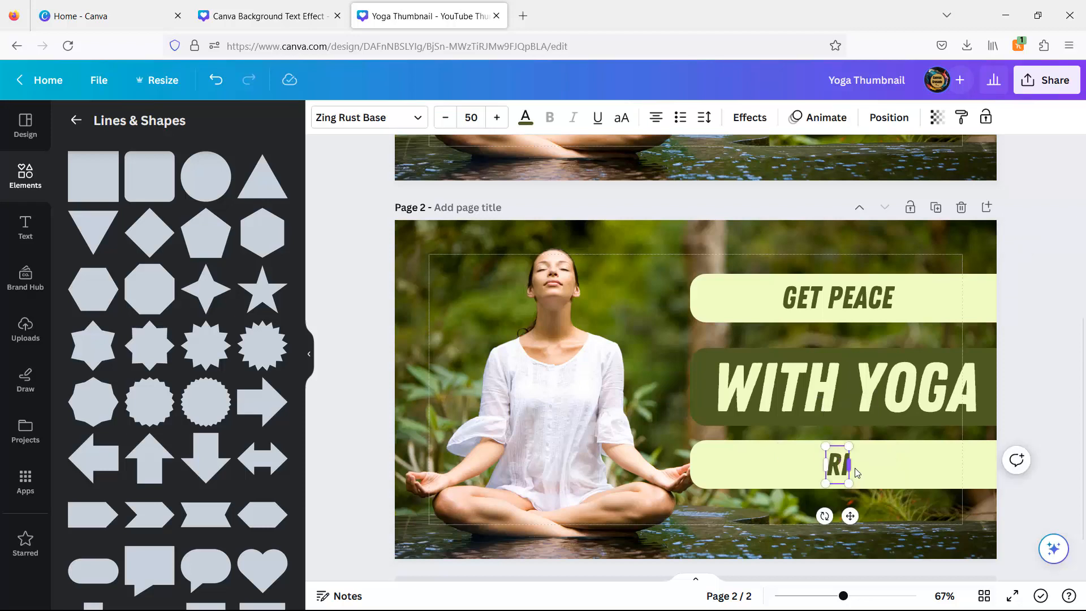
- Set the RITUAL font size to 54
left_click(496, 117)
left_click(496, 117)
left_click(496, 117)
left_click(496, 117)
left_click(472, 117)
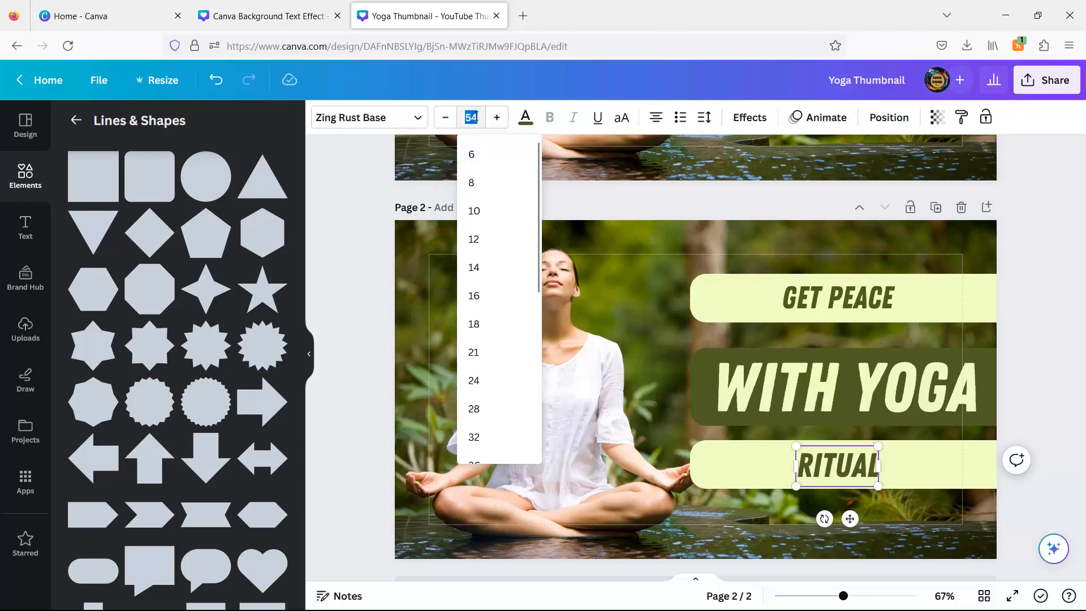
key("Return")
- Shift the RITUAL bar's top and bottom edges down slightly to fit the text
left_click(714, 468)
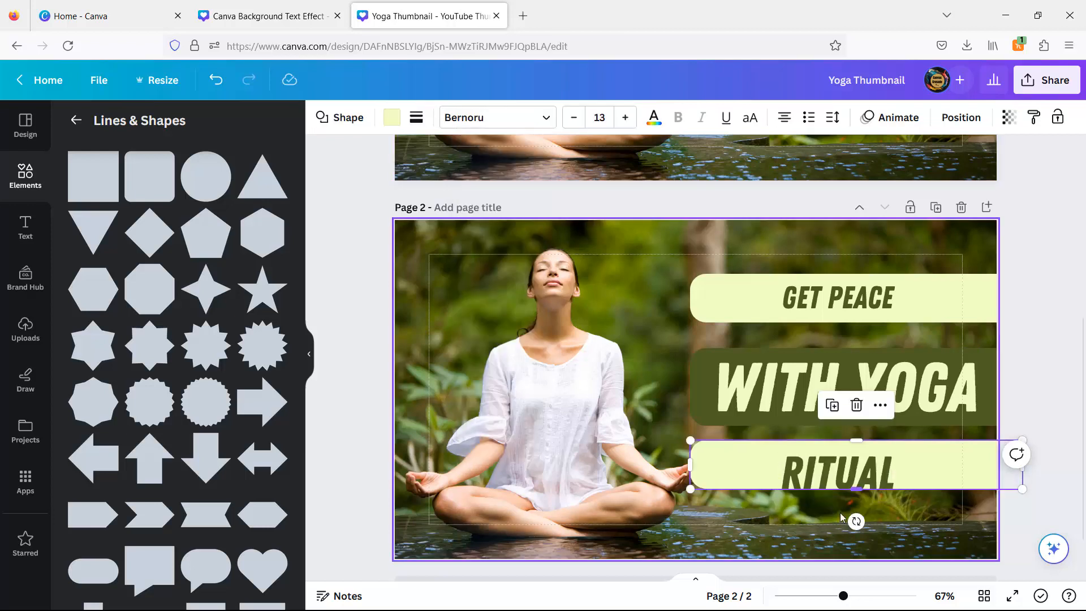
left_click_drag(853, 490, 853, 500)
left_click_drag(856, 440, 854, 447)
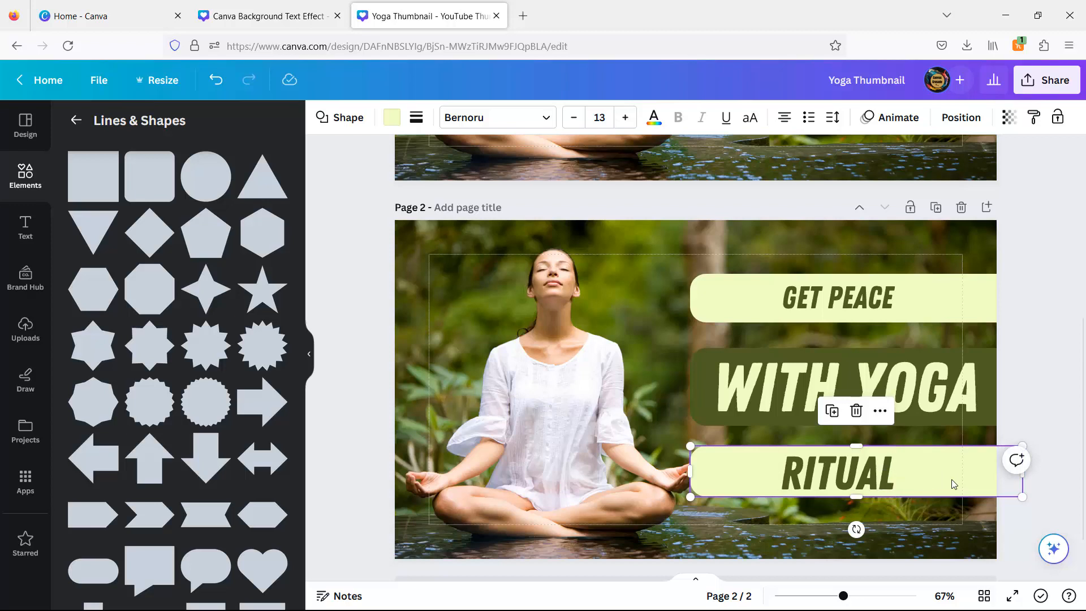
- Nudge the WITH YOGA and RITUAL bars with their text slightly right and down
left_click(1053, 368)
left_click_drag(1051, 508, 829, 485)
mouse_move(761, 464)
left_mouse_down()
mouse_move(783, 465)
mouse_move(771, 460)
left_mouse_up()
left_click_drag(1037, 381, 899, 399)
left_click(905, 399)
left_click_drag(843, 475, 843, 477)
- Move the GET PEACE bar and its text to line up with the other two bars
left_click(945, 298)
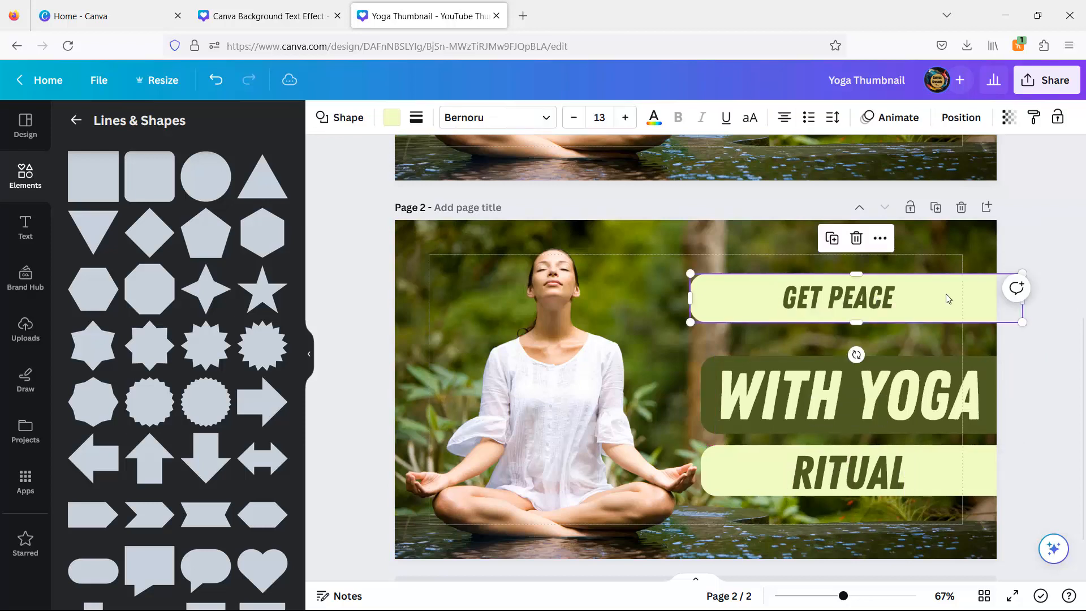
left_click_drag(945, 298, 954, 316)
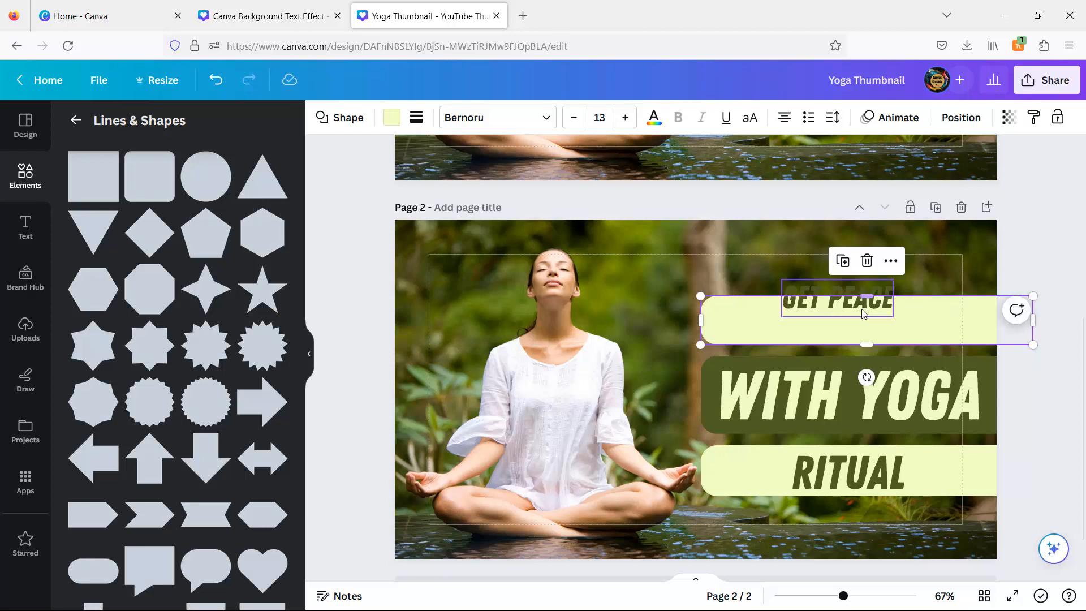
left_click(866, 307)
left_click_drag(865, 306, 880, 326)
left_click(1053, 246)
- Move all three text bars up together and nudge the GET PEACE text down to center it in its bar
left_click_drag(957, 516, 837, 298)
left_click_drag(943, 325, 943, 300)
left_click(1070, 396)
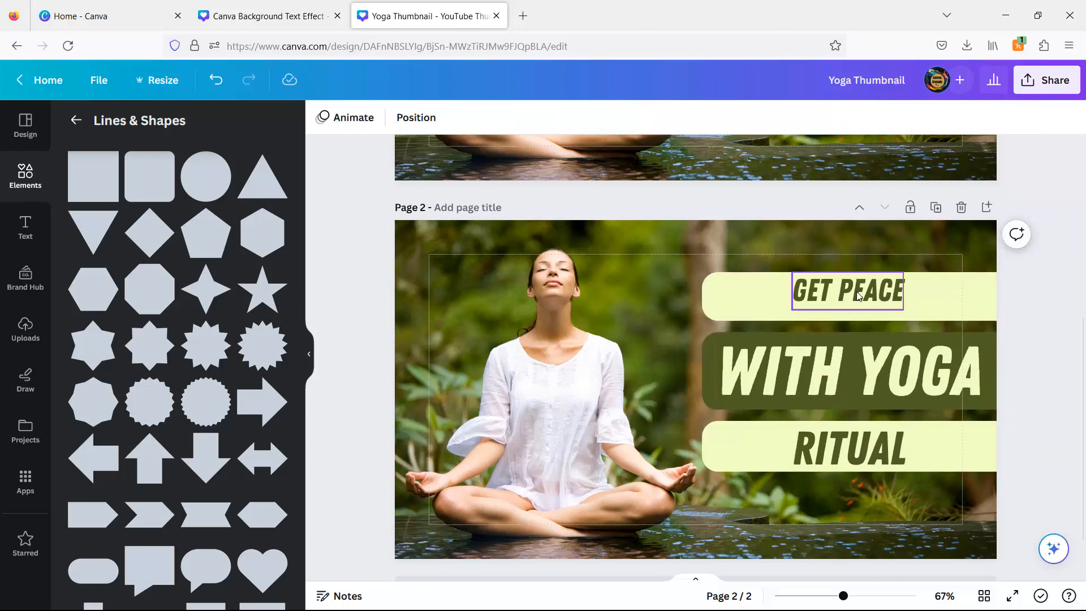
left_click_drag(857, 295, 857, 301)
left_click(1076, 396)
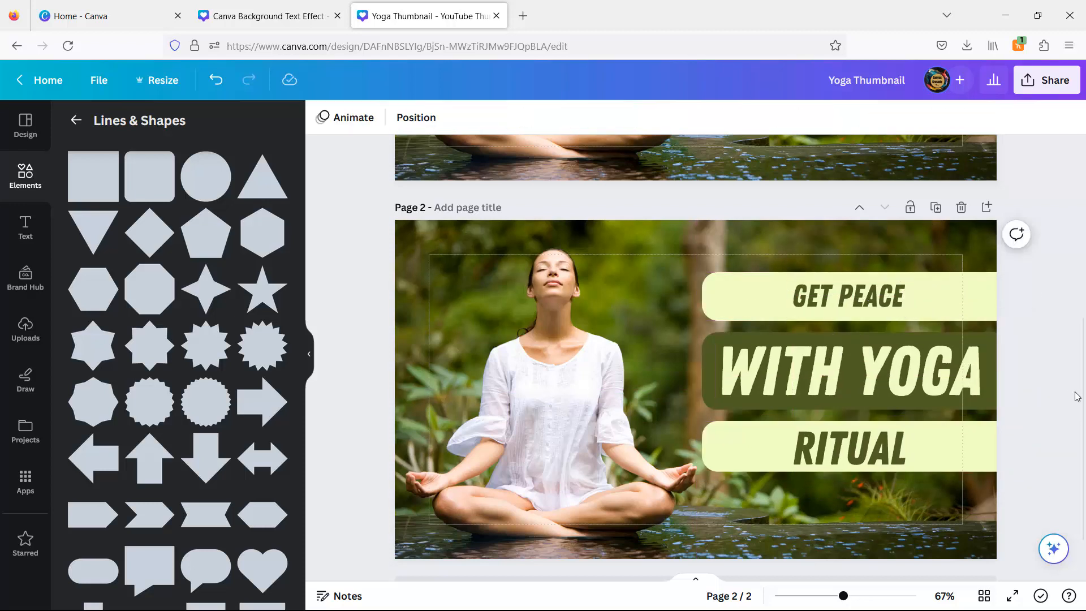
- Add a subheading text box reading WATCH NOW
scroll(1076, 396, "down", 1)
left_click(22, 225)
left_click(175, 342)
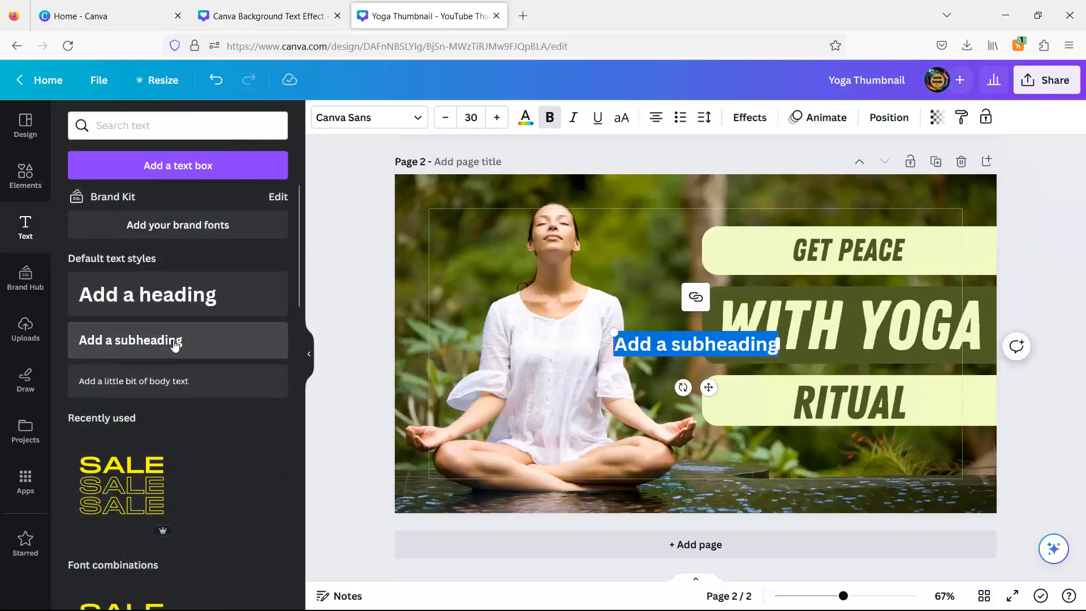
type("WATCH NOW")
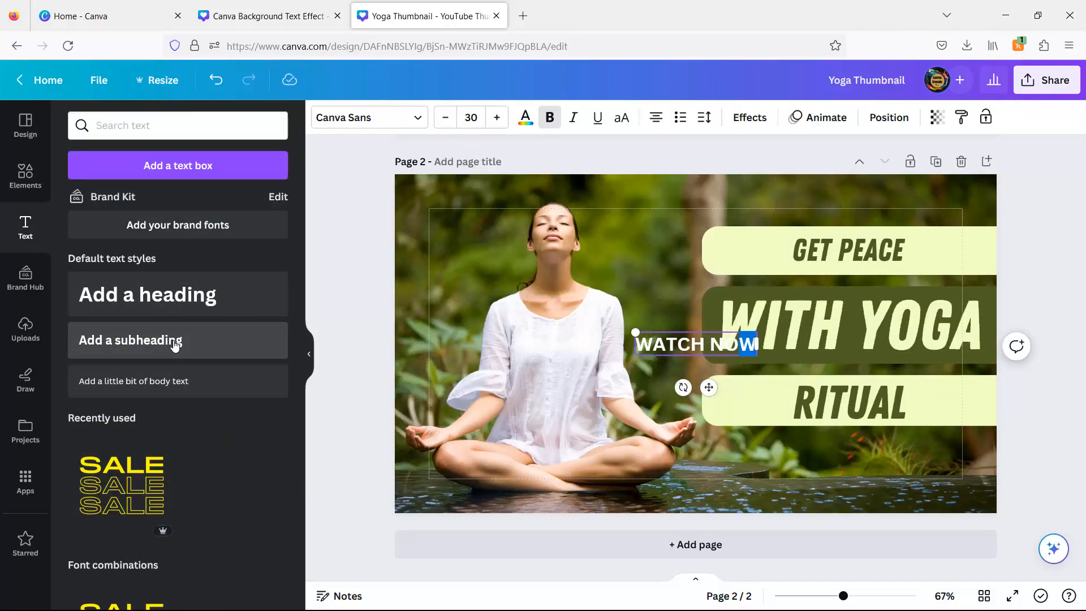
- Set WATCH NOW to the Bernoru font at size 15 and move it below the RITUAL bar
left_click(354, 119)
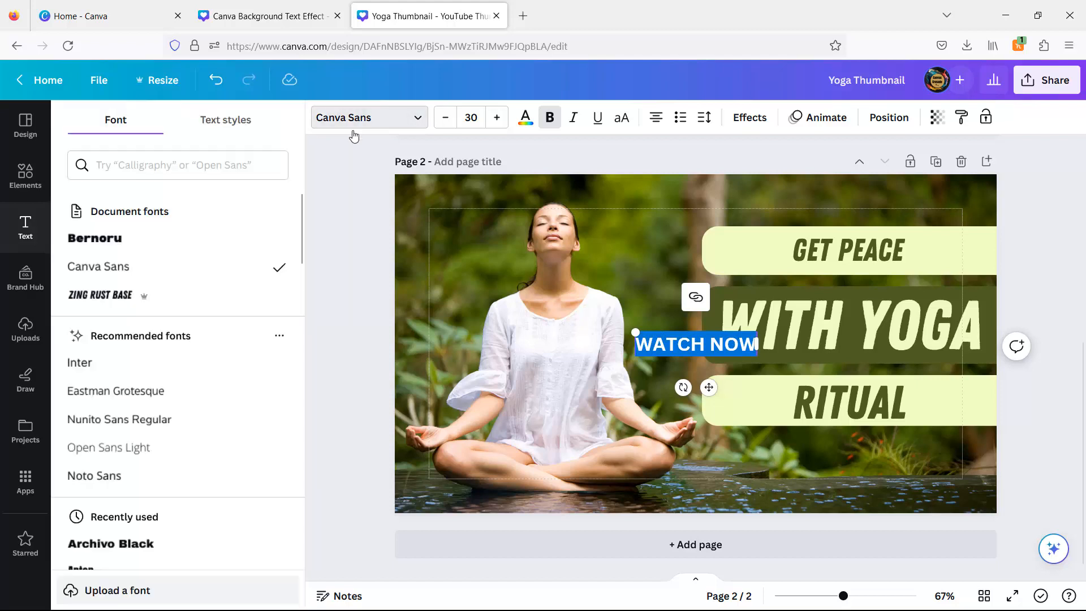
left_click(103, 238)
left_click(471, 117)
type("15")
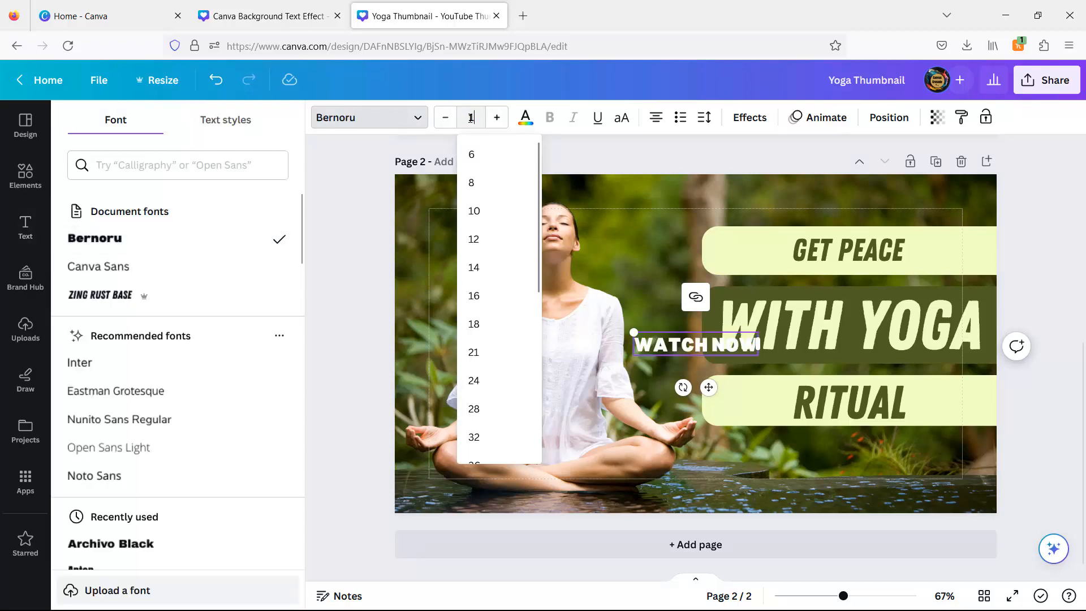
key("Return")
left_click_drag(710, 375, 892, 486)
- Search the elements for a play button and add the circular play icon graphic
left_click(526, 119)
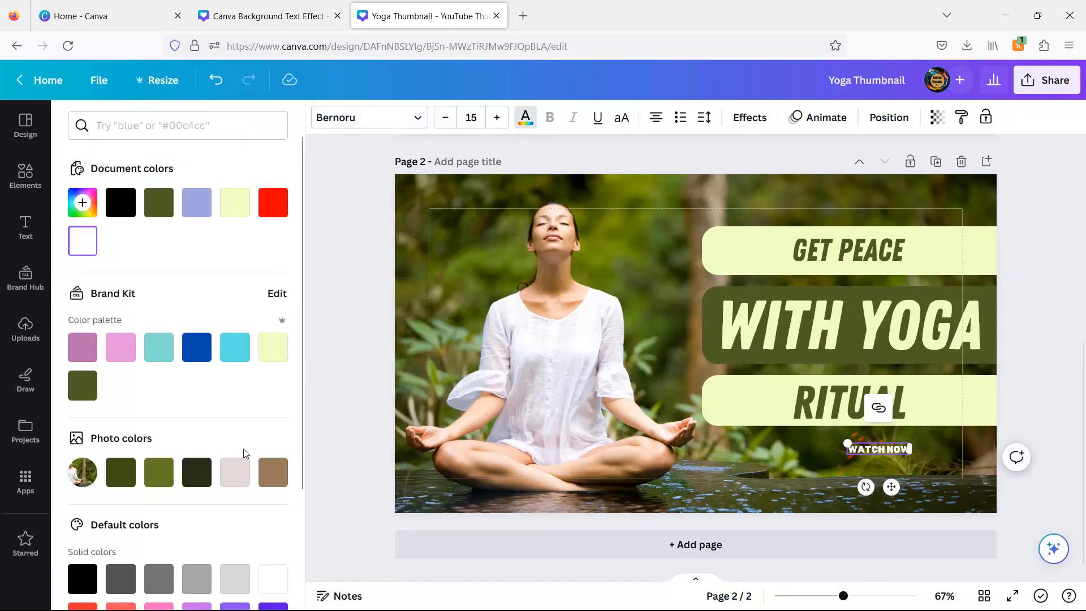
left_click(25, 226)
left_click(25, 177)
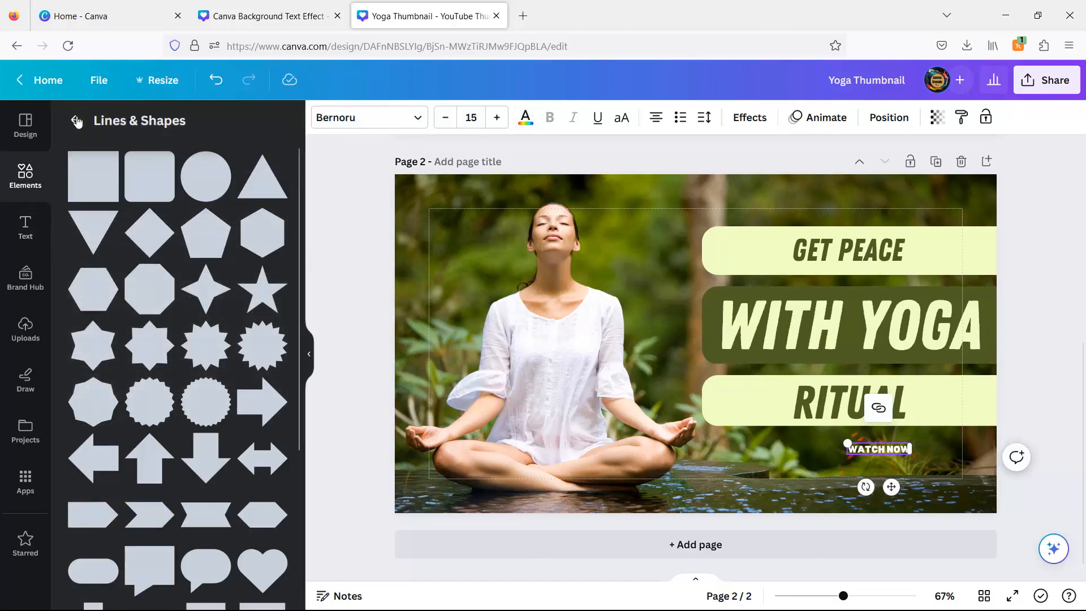
left_click(76, 120)
left_click(248, 125)
type("PLAY")
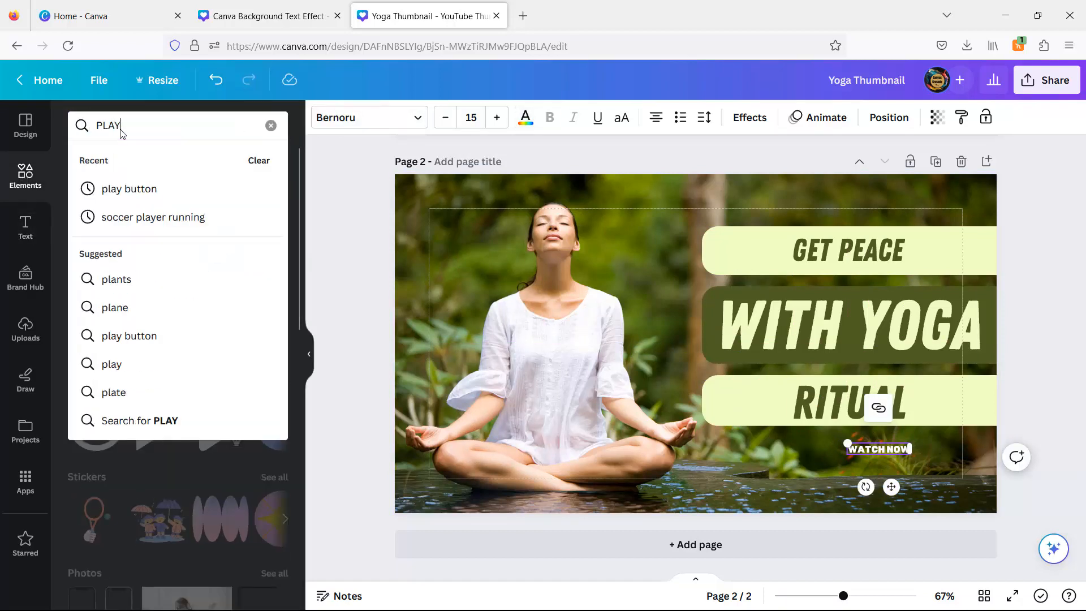
left_click(132, 189)
left_click(280, 237)
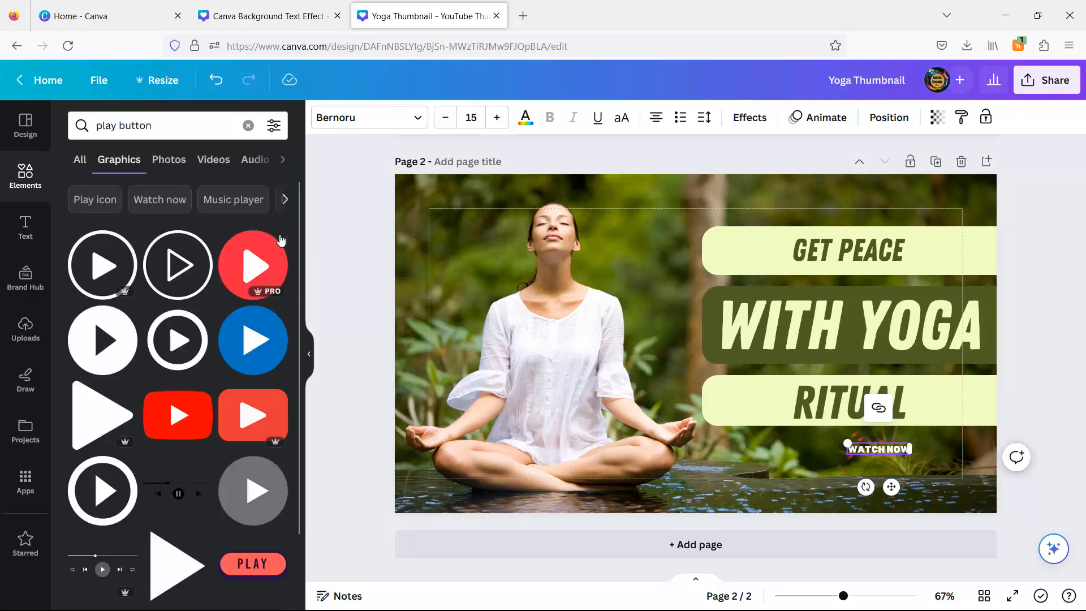
left_click(102, 347)
- Recolor the play icon white and place it just left of WATCH NOW
left_click(323, 117)
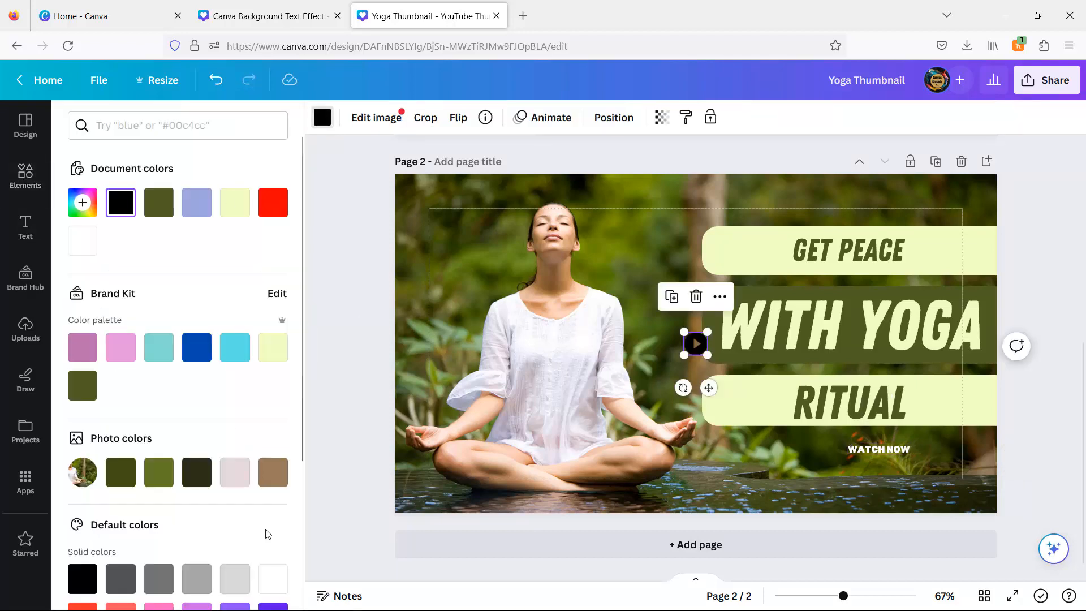
left_click(287, 570)
left_click_drag(709, 388, 840, 463)
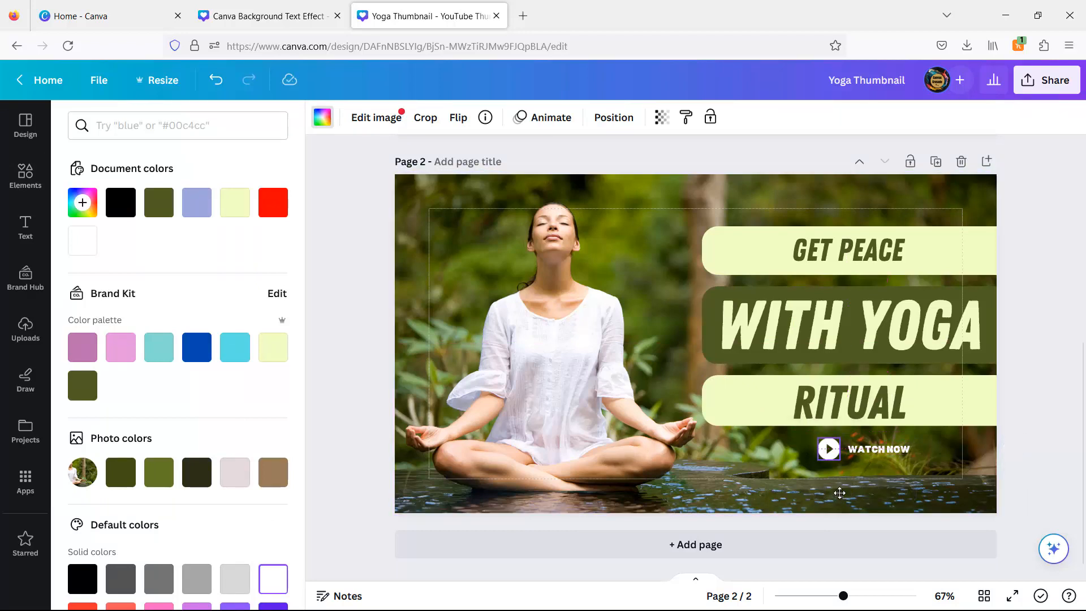
- Search the elements for rectangle, add a square shape, and color it red
left_click(26, 175)
left_click(214, 125)
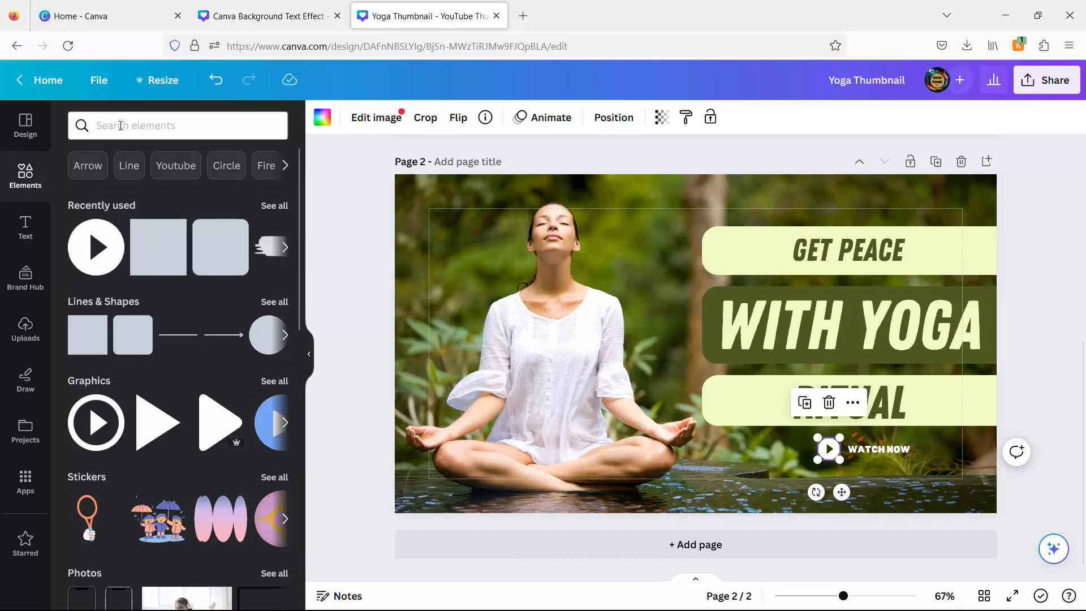
left_click(129, 129)
left_click(187, 187)
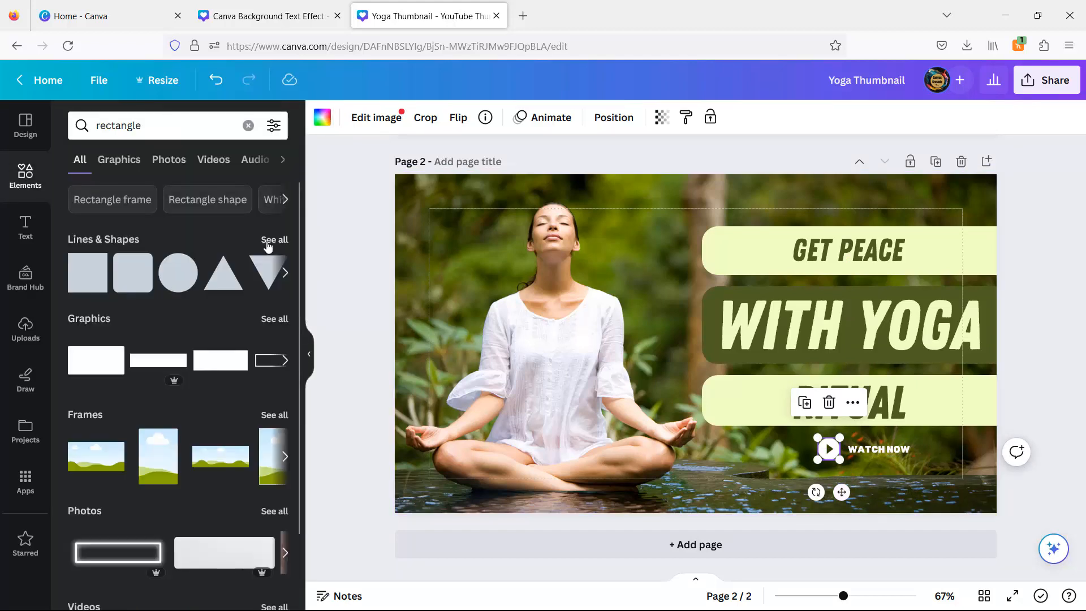
left_click(273, 240)
left_click(106, 180)
left_click(392, 117)
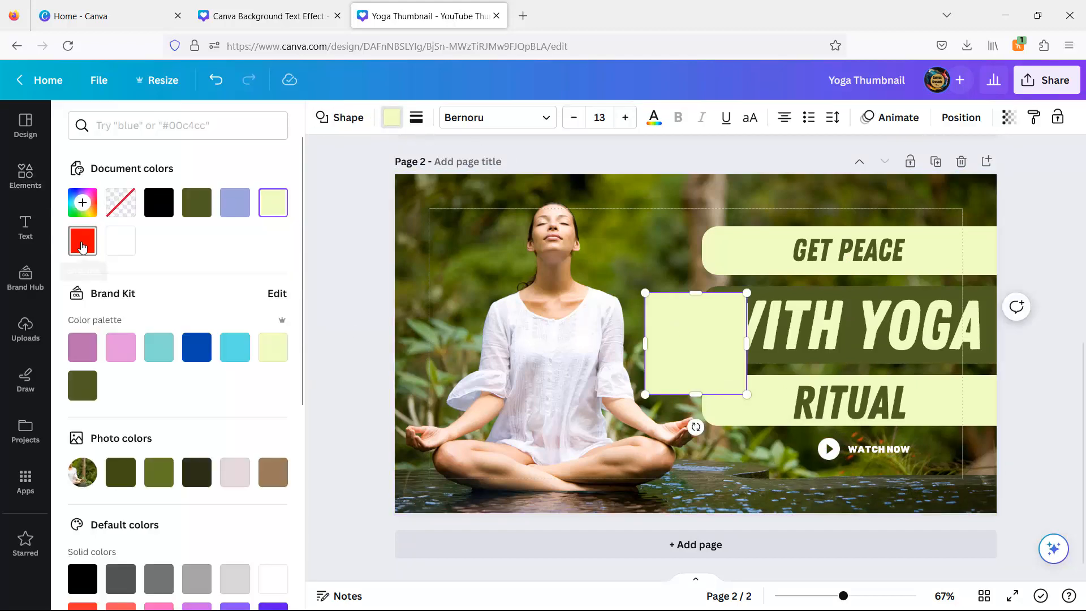
left_click(82, 202)
left_click(274, 273)
left_click(368, 210)
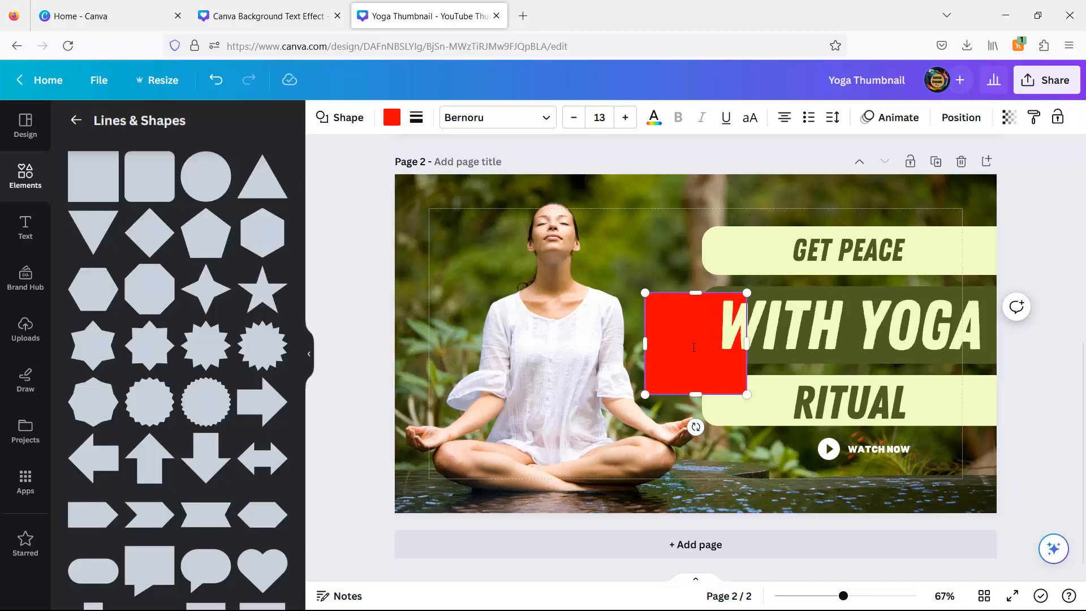
- Move the red square over WATCH NOW, resize it to about 231 by 74 px, and send it backward behind the button
left_click_drag(692, 362, 854, 454)
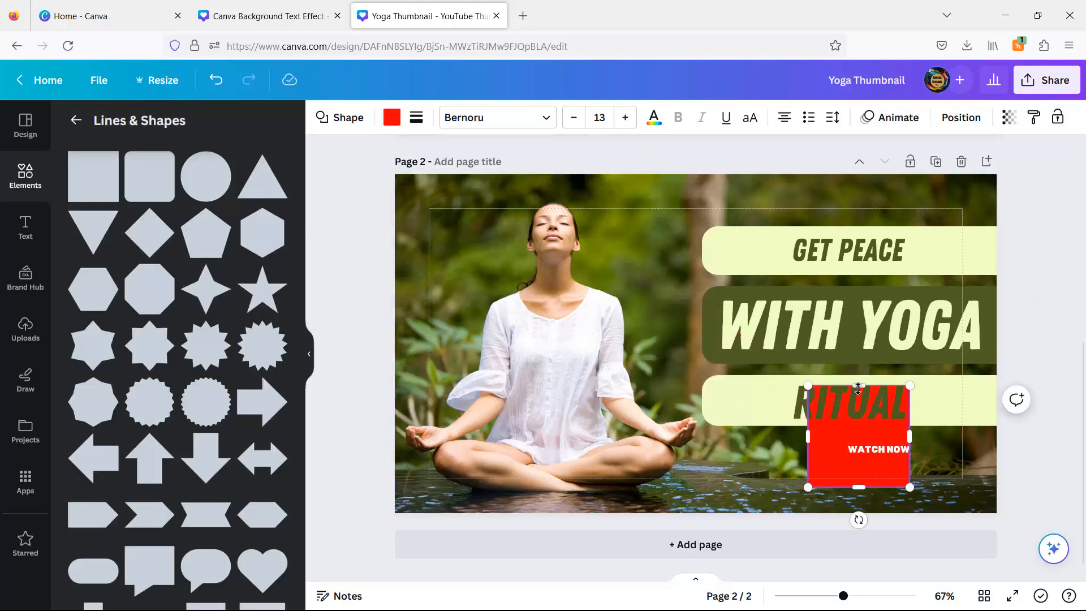
left_click_drag(859, 386, 859, 431)
left_click_drag(910, 459, 917, 463)
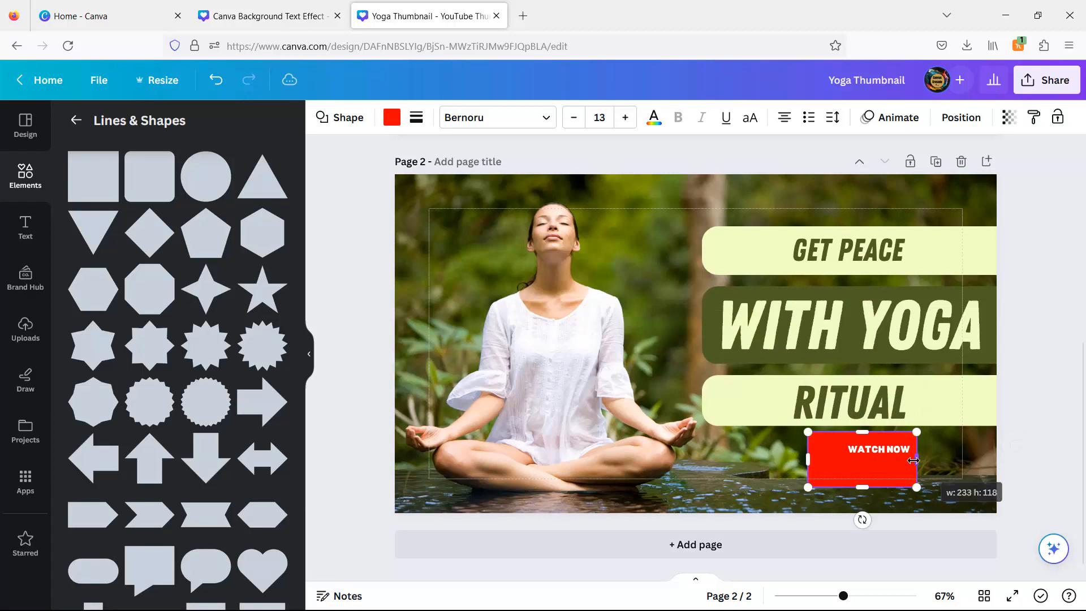
left_click_drag(861, 486, 861, 467)
left_click(961, 118)
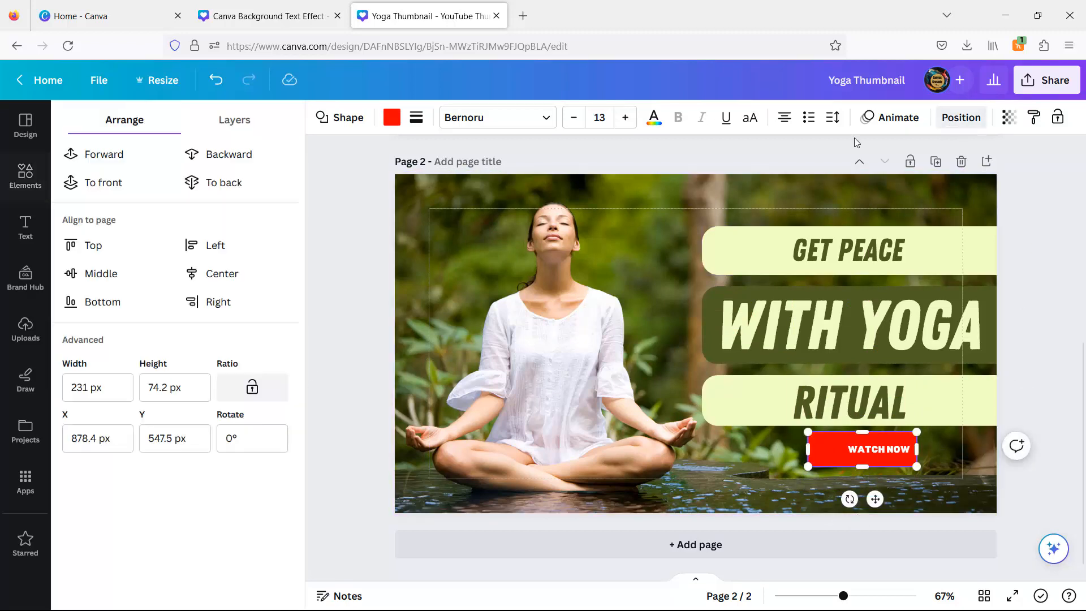
left_click(227, 153)
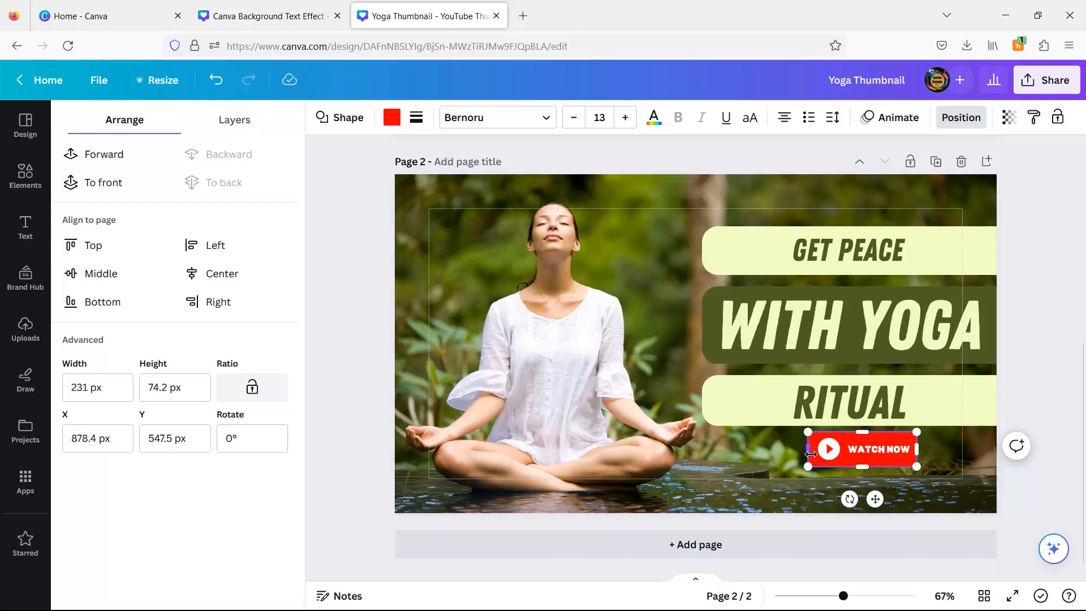
- Narrow the red rectangle to about 220 px wide and set its corner rounding to 49
left_click_drag(811, 454, 812, 454)
left_click(417, 118)
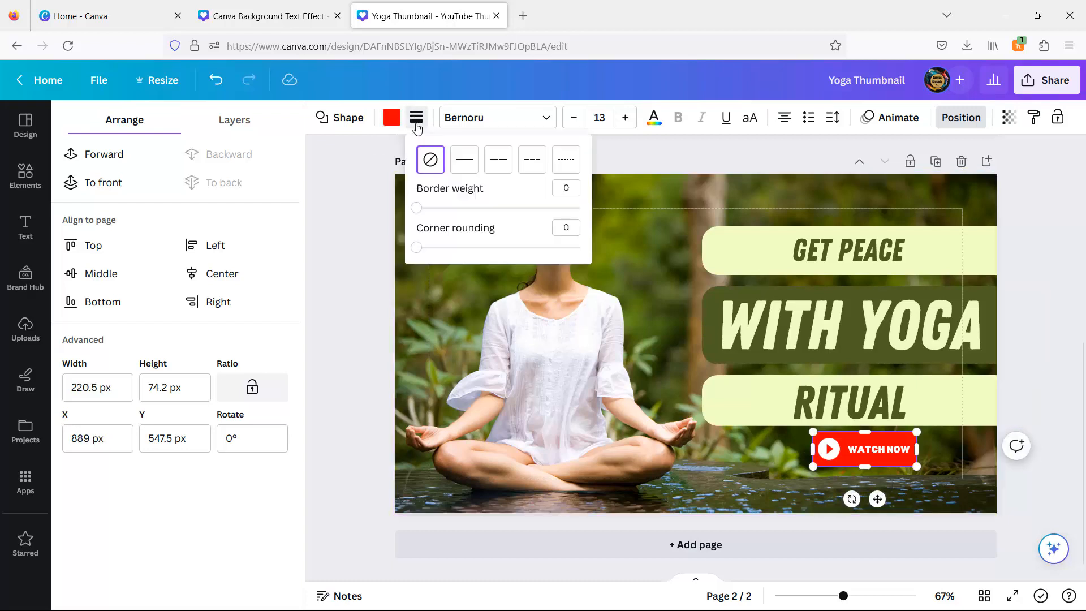
left_click_drag(422, 252, 423, 252)
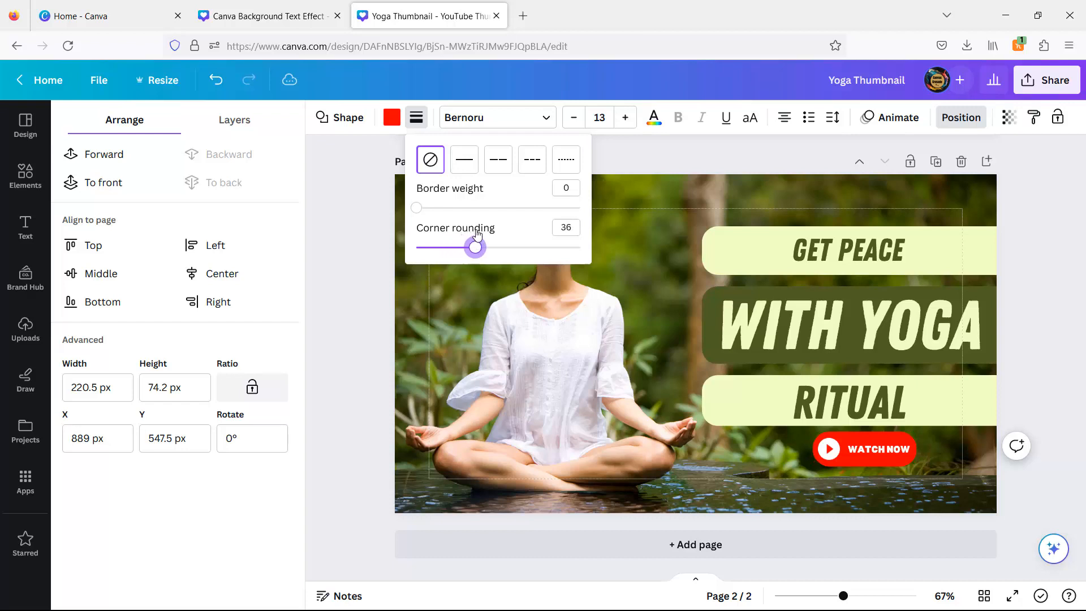
left_click_drag(497, 230, 498, 232)
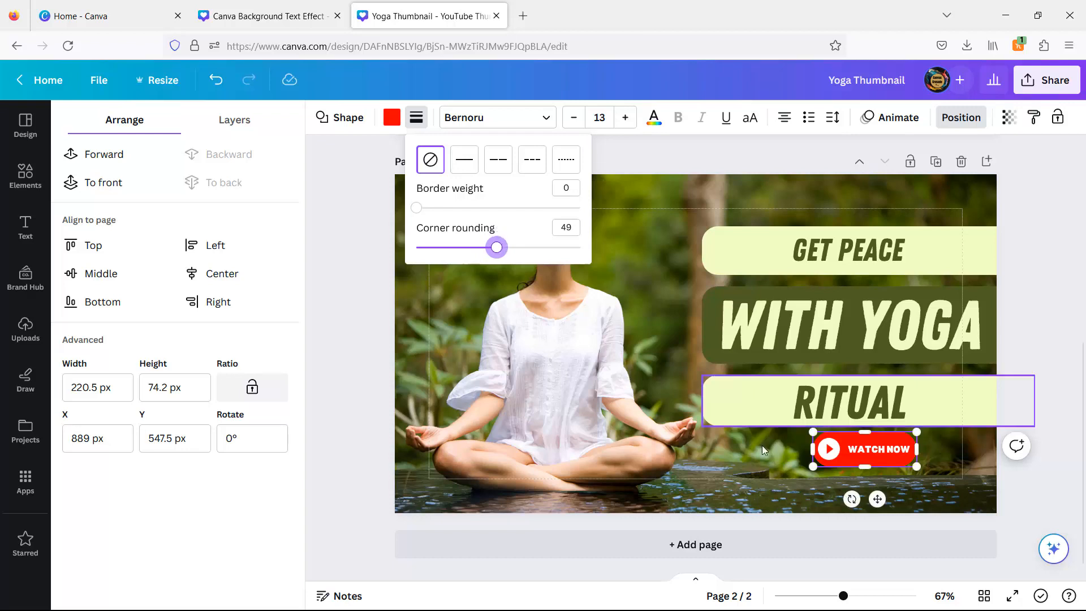
left_click(922, 370)
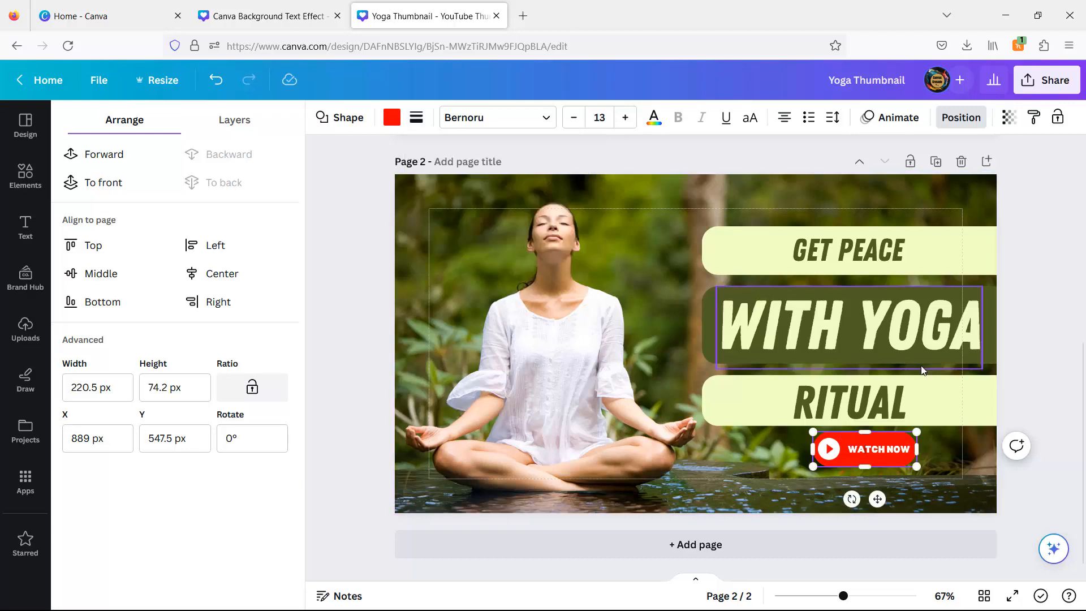
- Select the whole WATCH NOW button with its play icon and red shape, and scale it down slightly
left_click(862, 437)
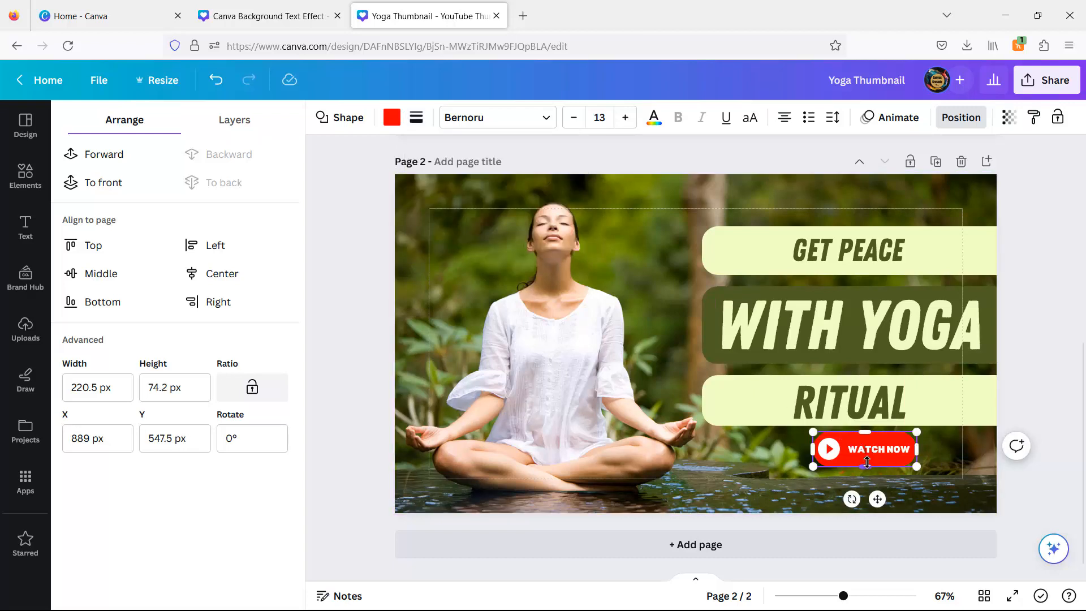
left_click_drag(867, 462, 867, 459)
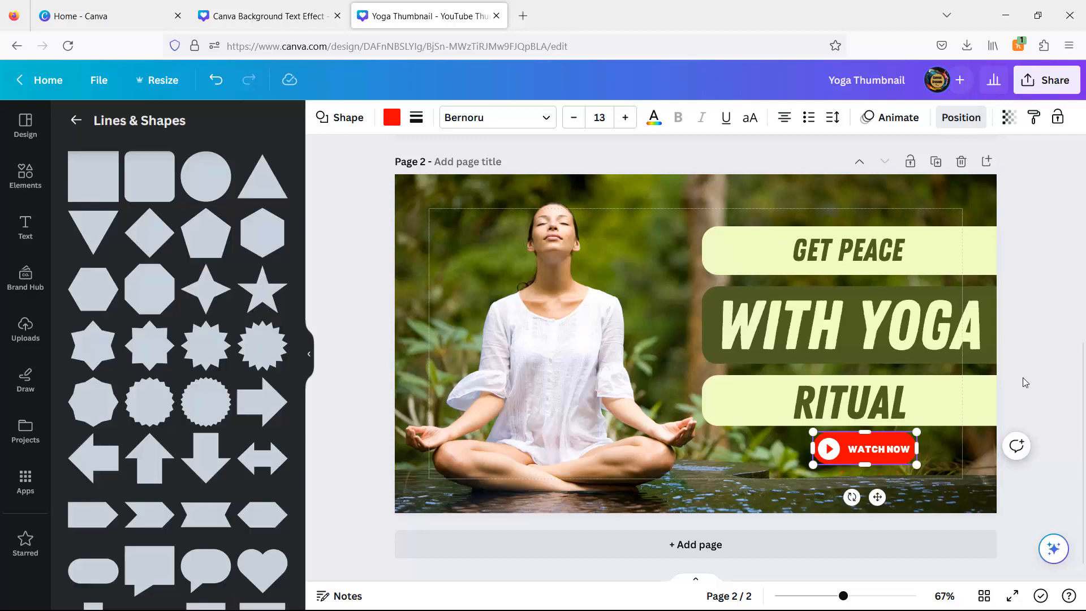
left_click_drag(1034, 474, 858, 457)
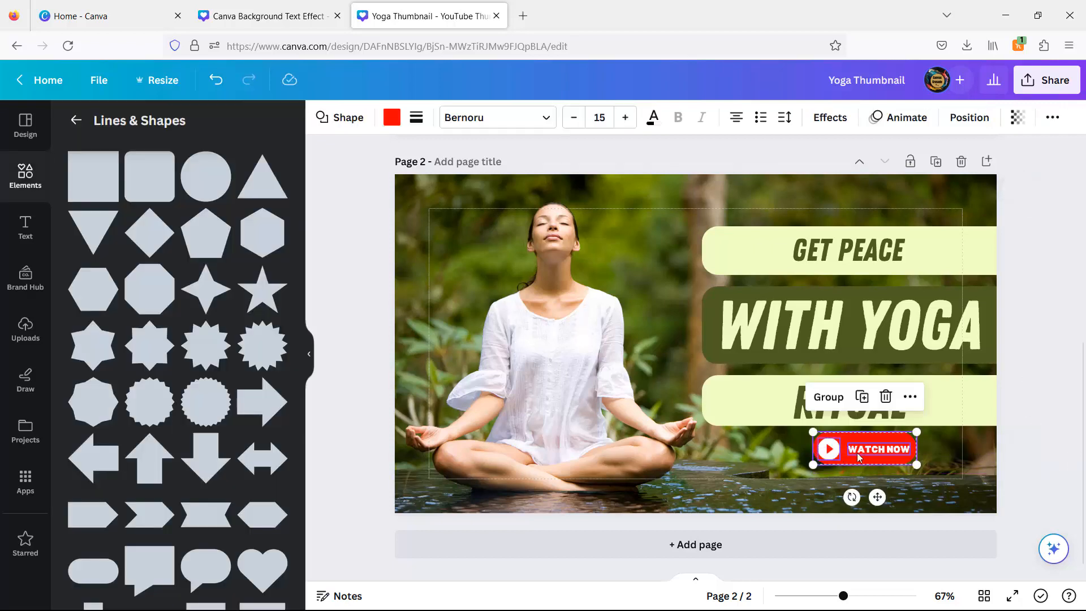
left_click_drag(917, 432, 896, 445)
left_click(1034, 342)
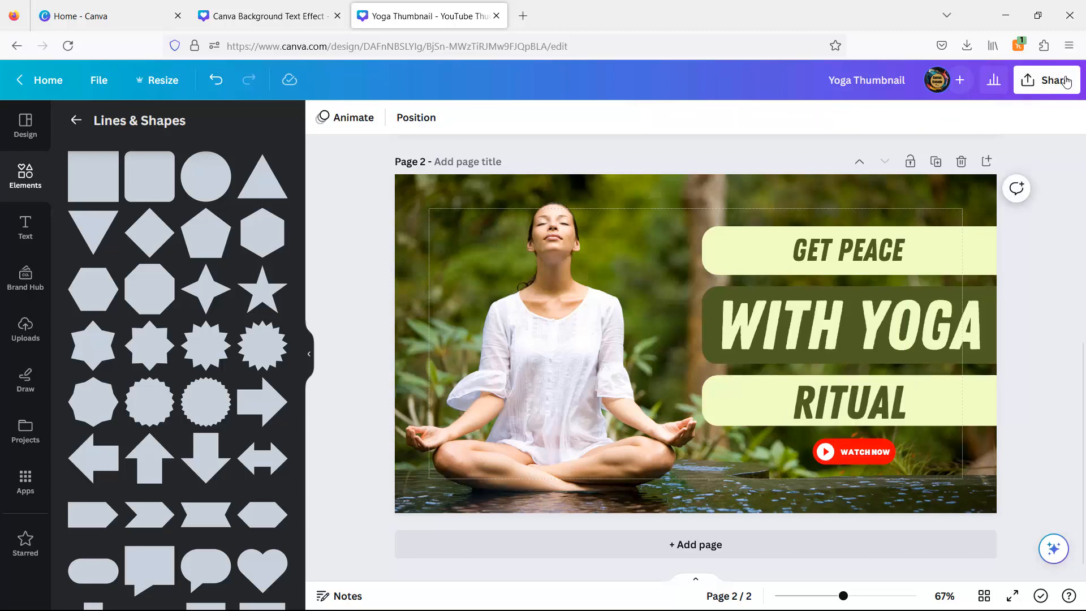
- Download page 2 as a PNG and open the downloaded thumbnail image
left_click(1066, 82)
left_click(884, 444)
left_click(1052, 337)
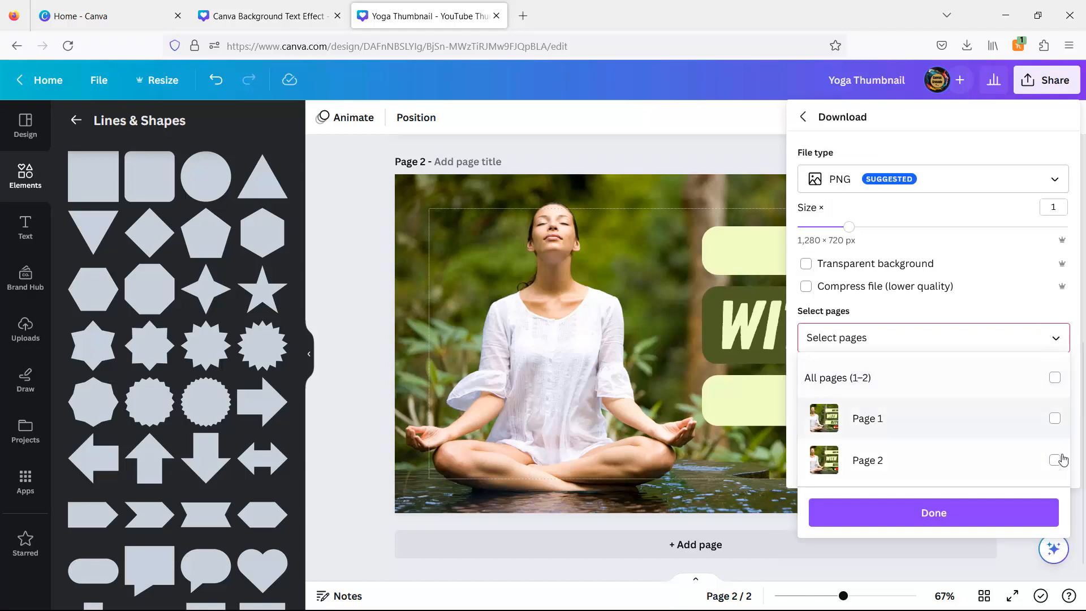
left_click(1055, 459)
left_click(987, 513)
left_click(959, 403)
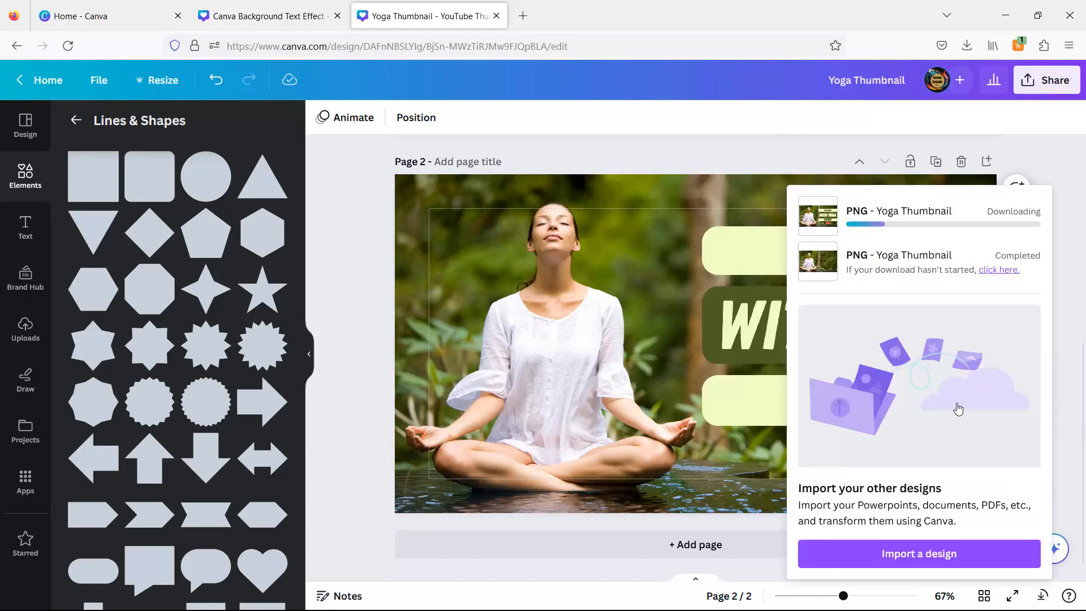
left_click(833, 80)
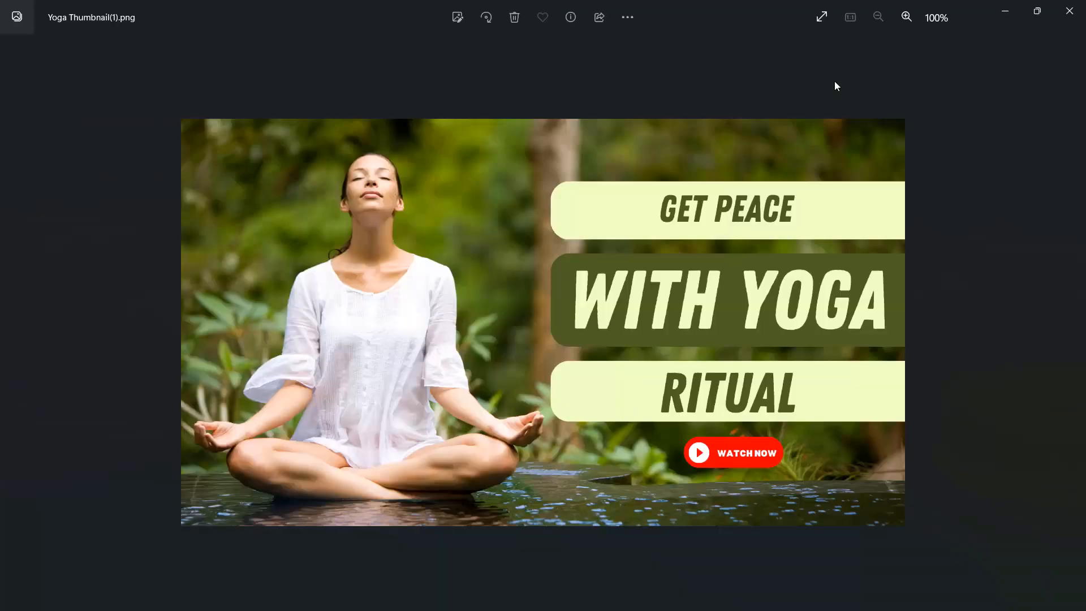